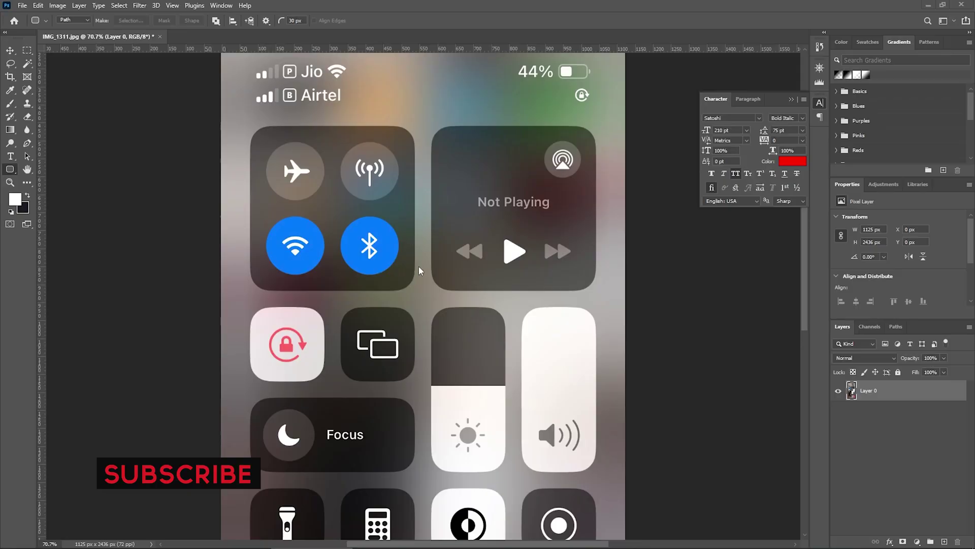
# Select the base screenshot layer and briefly toggle its visibility to check the layers above.
pyautogui.scroll(-3, 438, 273)
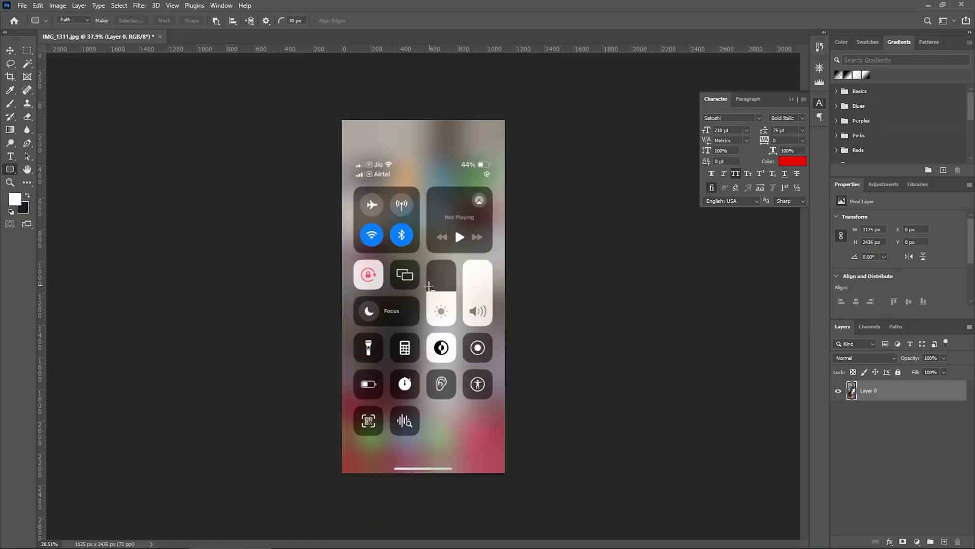
pyautogui.scroll(3, 439, 273)
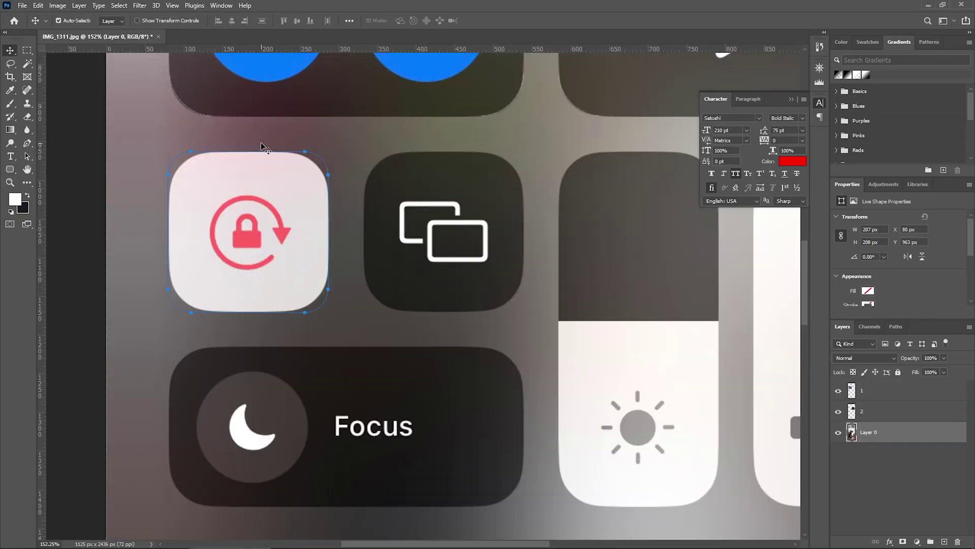
pyautogui.keyDown('ctrl'); pyautogui.click(256, 136); pyautogui.keyUp('ctrl')
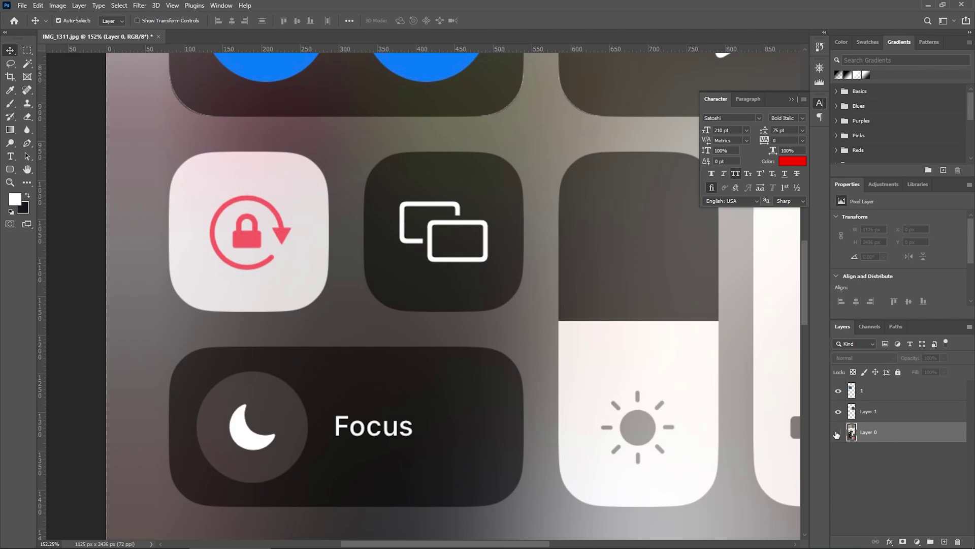
pyautogui.click(838, 432)
pyautogui.click(838, 432)
# Draw a 30 px rounded-rectangle shape, not a path, over the rotation-lock tile.
pyautogui.moveTo(10, 169); pyautogui.dragTo(66, 180)
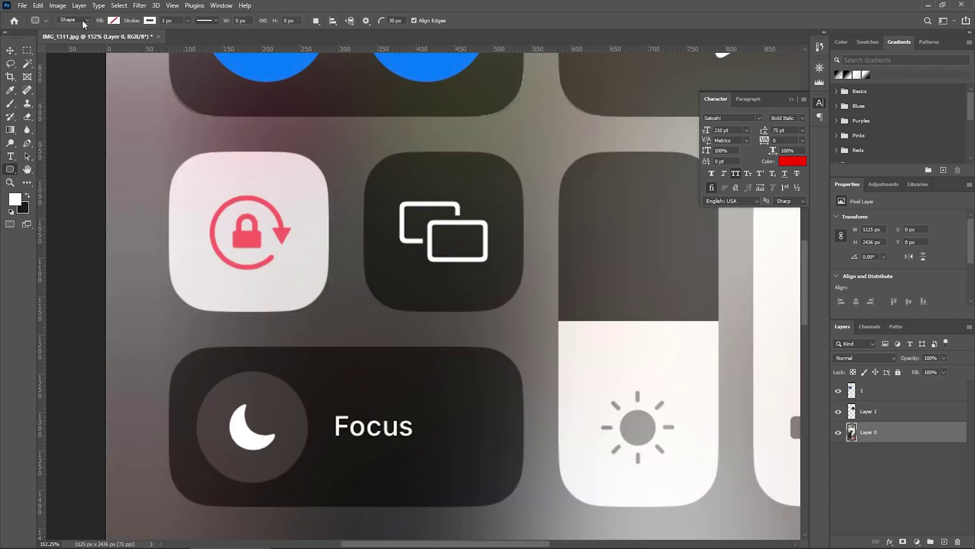
pyautogui.click(71, 37)
pyautogui.moveTo(179, 164); pyautogui.dragTo(318, 307)
pyautogui.hotkey('ctrl', 'z')
pyautogui.click(73, 21)
pyautogui.click(67, 28)
pyautogui.moveTo(173, 168); pyautogui.dragTo(212, 195)
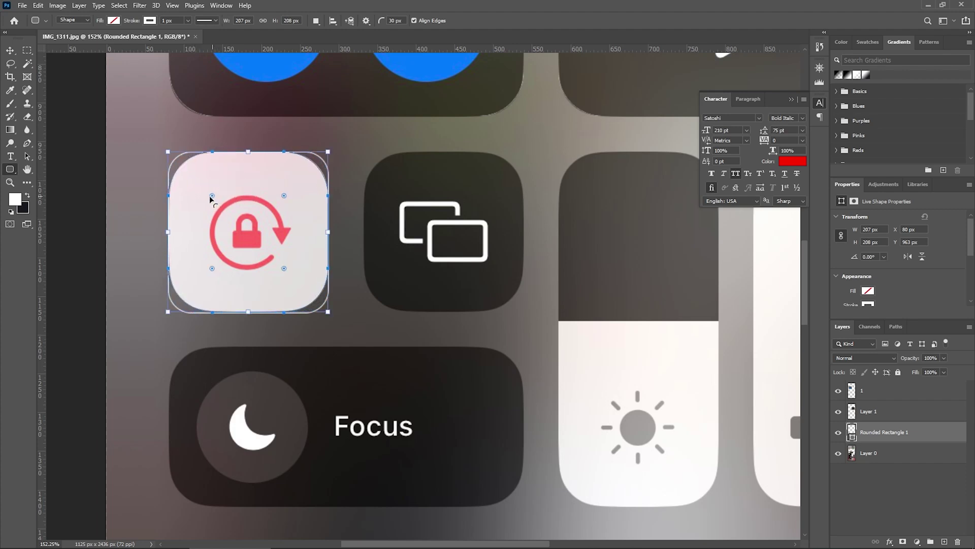
# Give the rounded rectangle no stroke and a red fill.
pyautogui.click(150, 21)
pyautogui.click(92, 41)
pyautogui.click(113, 20)
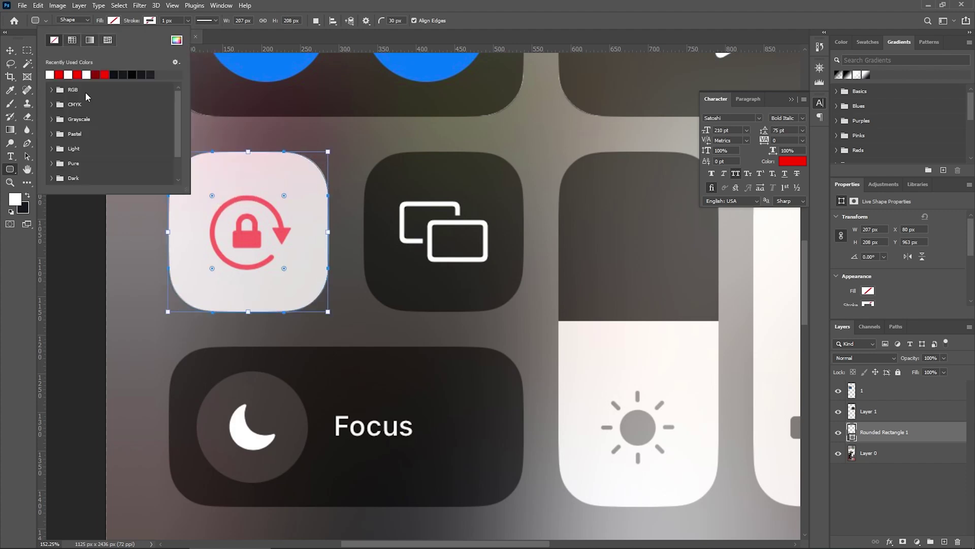
pyautogui.click(105, 74)
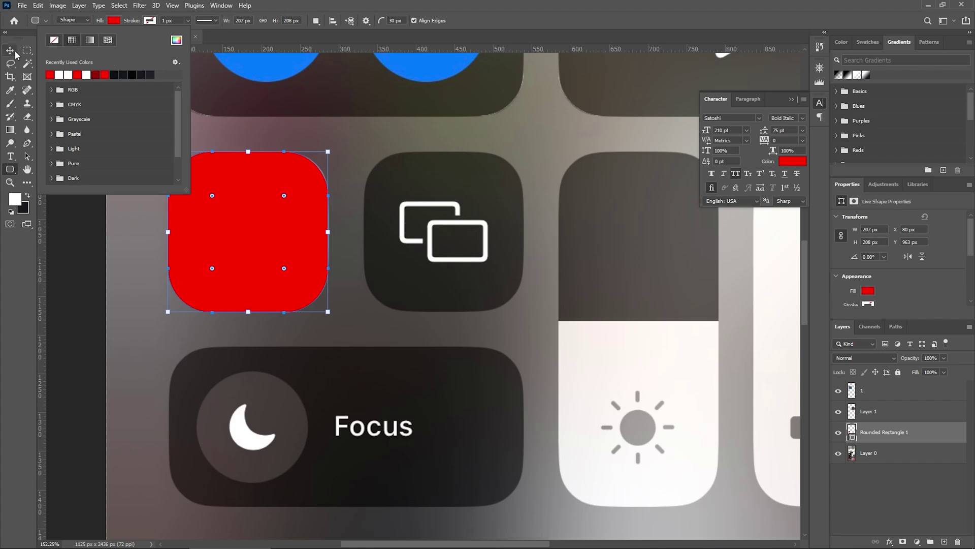
pyautogui.click(215, 201)
# Nudge the red square one pixel right and copy it onto the neighbouring tile.
pyautogui.click(10, 50)
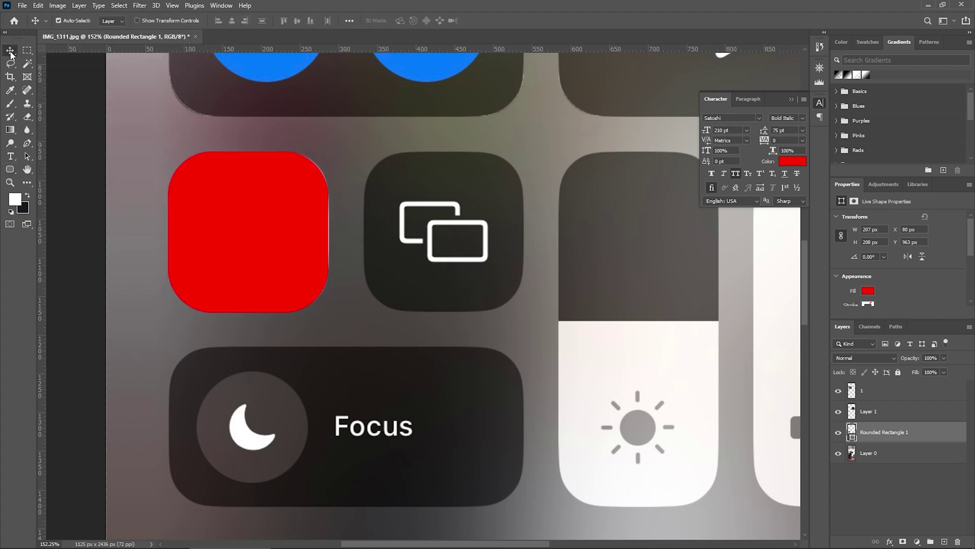
pyautogui.click(10, 169)
pyautogui.click(8, 51)
pyautogui.press('Right')
pyautogui.moveTo(248, 239); pyautogui.dragTo(440, 261)
# Copy the red squares onto the lower tiles below Focus, then fit the phone screen in view.
pyautogui.scroll(-5, 421, 279)
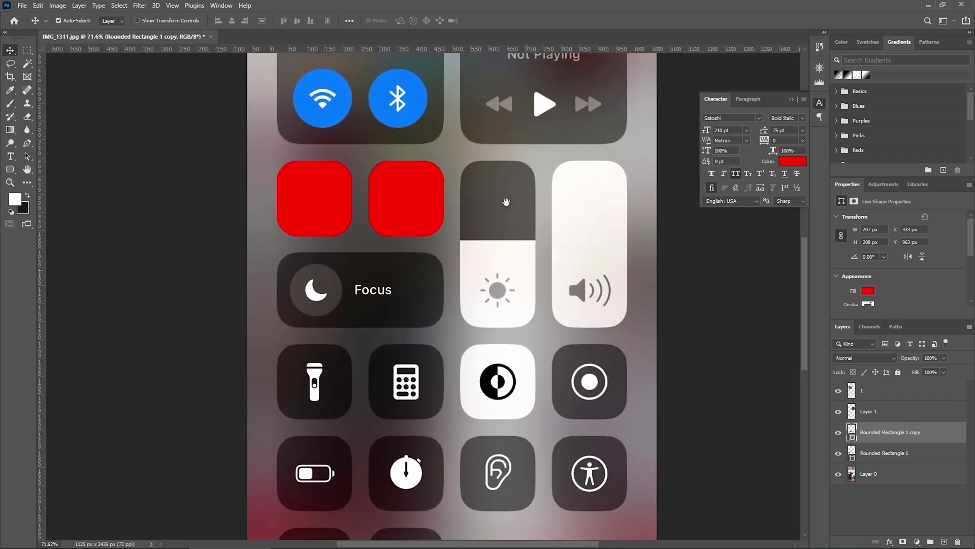
pyautogui.moveTo(506, 202); pyautogui.dragTo(507, 179)
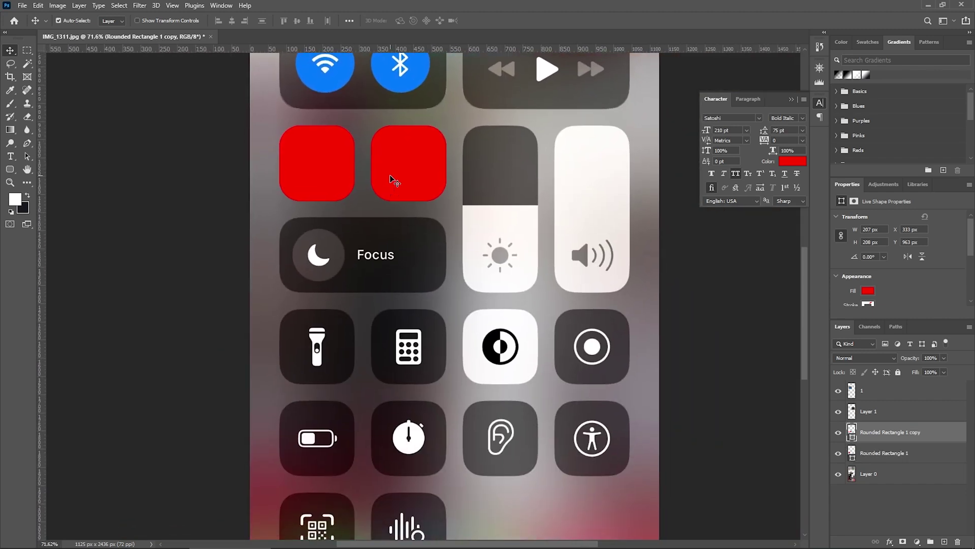
pyautogui.keyDown('shift'); pyautogui.click(878, 450); pyautogui.keyUp('shift')
pyautogui.moveTo(413, 176); pyautogui.dragTo(415, 361)
pyautogui.click(886, 453)
pyautogui.scroll(5, 449, 282)
pyautogui.moveTo(449, 283); pyautogui.dragTo(464, 131)
pyautogui.hotkey('ctrl', '0')
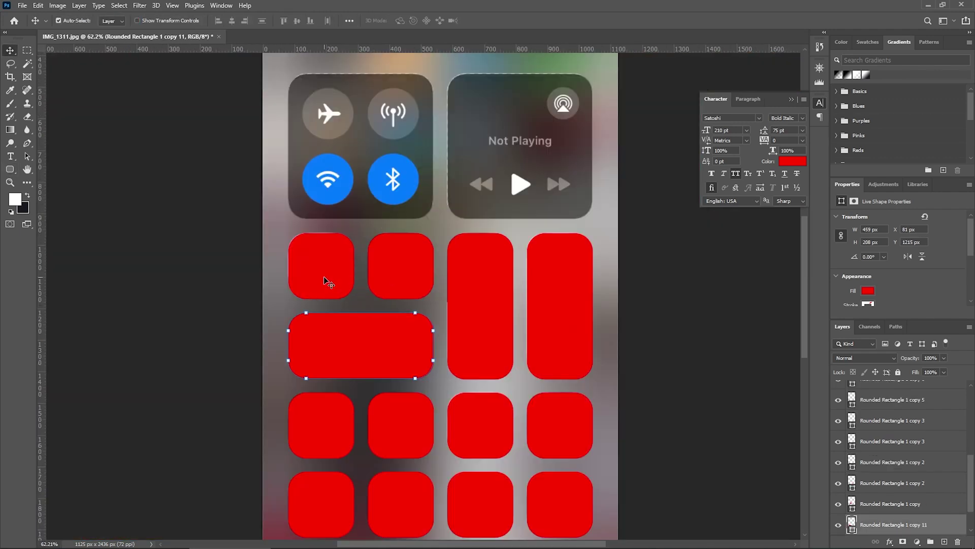
# Cut the lock tile from the screenshot, paste it in place on its own layer, and name it 3.
pyautogui.click(325, 282)
pyautogui.scroll(-1, 902, 445)
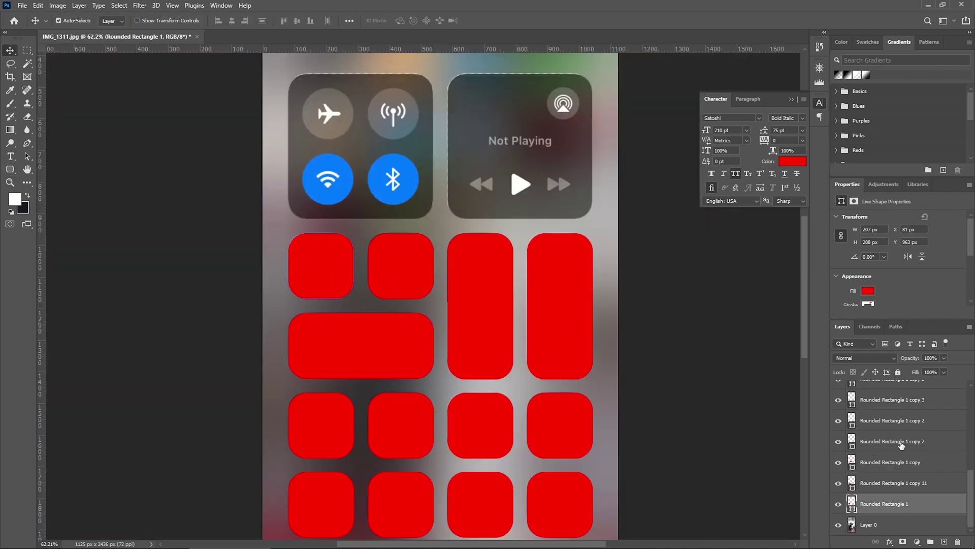
pyautogui.keyDown('ctrl'); pyautogui.click(853, 504); pyautogui.keyUp('ctrl')
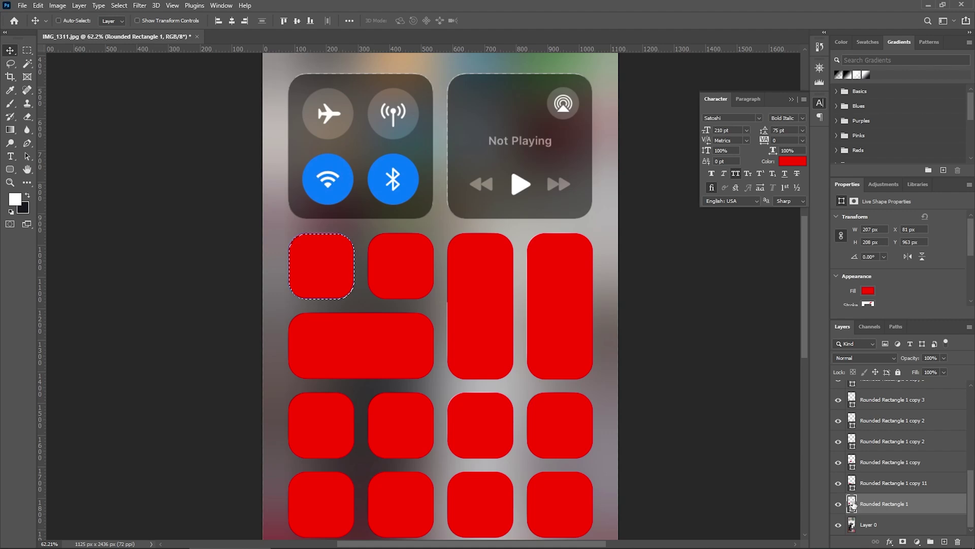
pyautogui.click(838, 504)
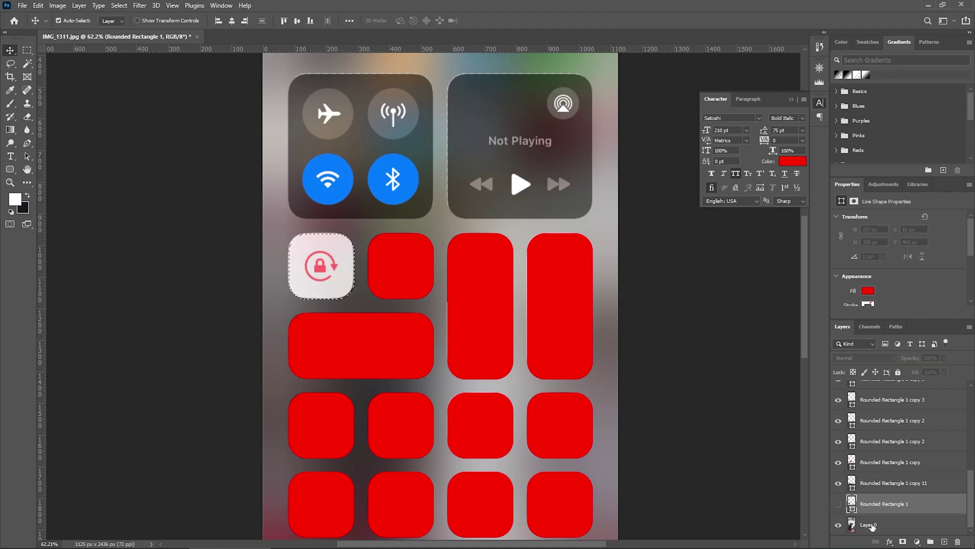
pyautogui.click(858, 524)
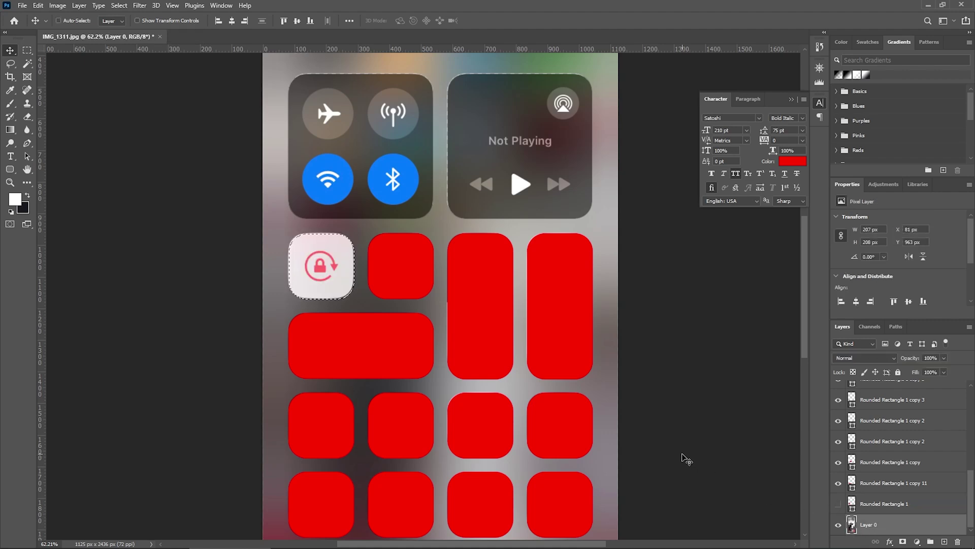
pyautogui.hotkey('ctrl', 'x')
pyautogui.click(38, 5)
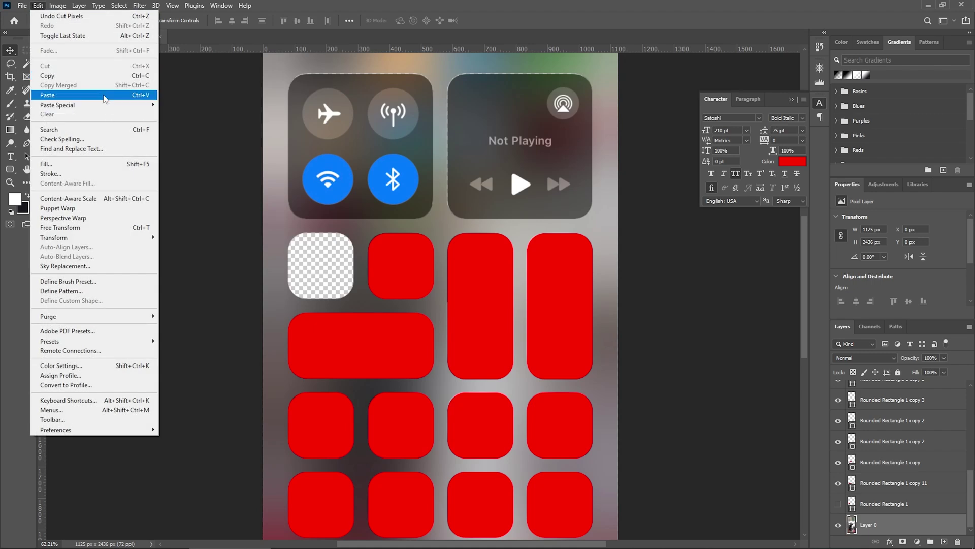
pyautogui.moveTo(109, 104)
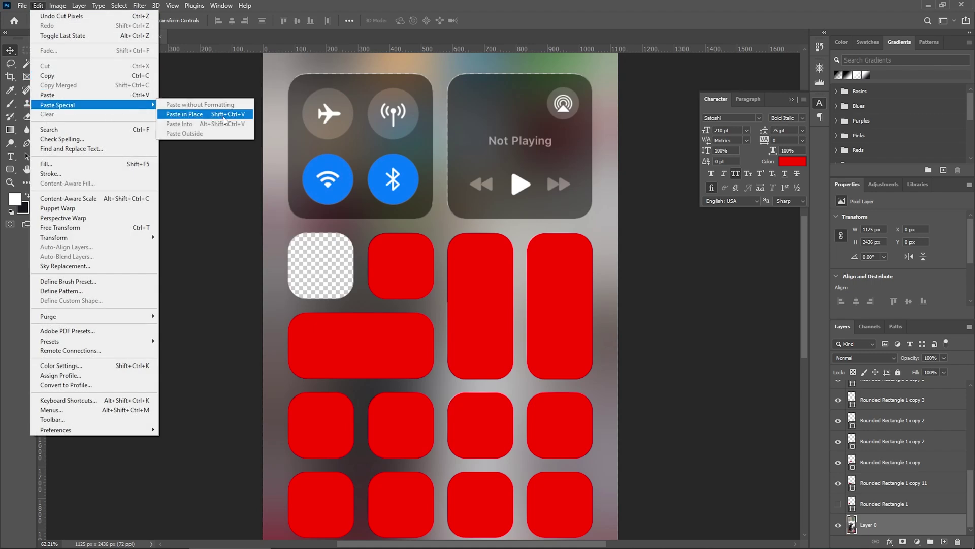
pyautogui.click(224, 114)
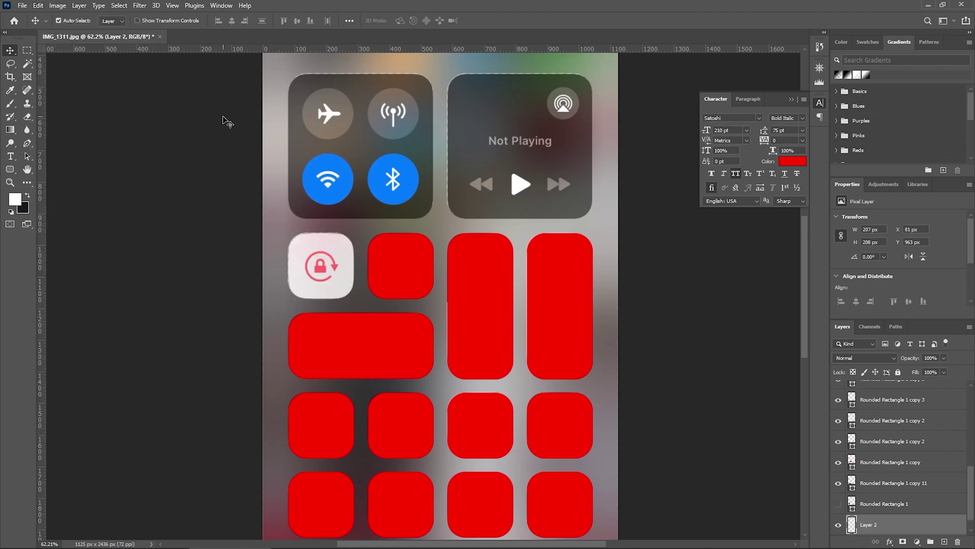
pyautogui.scroll(5, 917, 470)
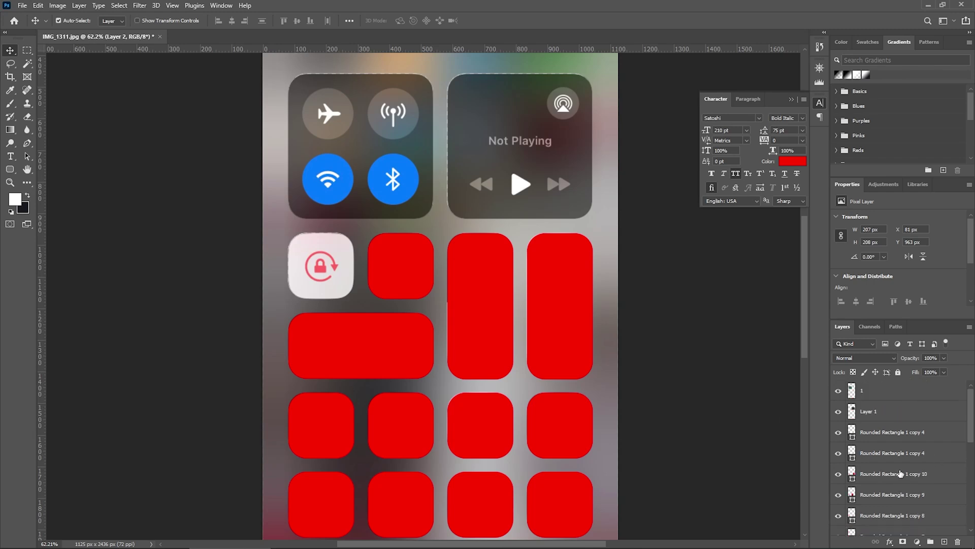
pyautogui.scroll(-5, 901, 473)
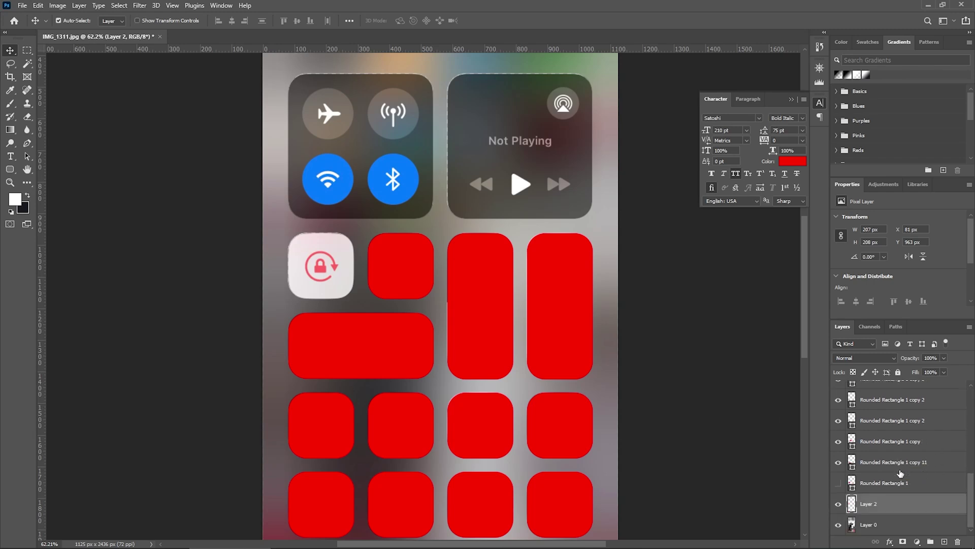
pyautogui.write('3')
pyautogui.press('Return')
# Hide the screen-mirroring placeholder, cut that tile out, paste it in place, and name it 4.
pyautogui.click(881, 463)
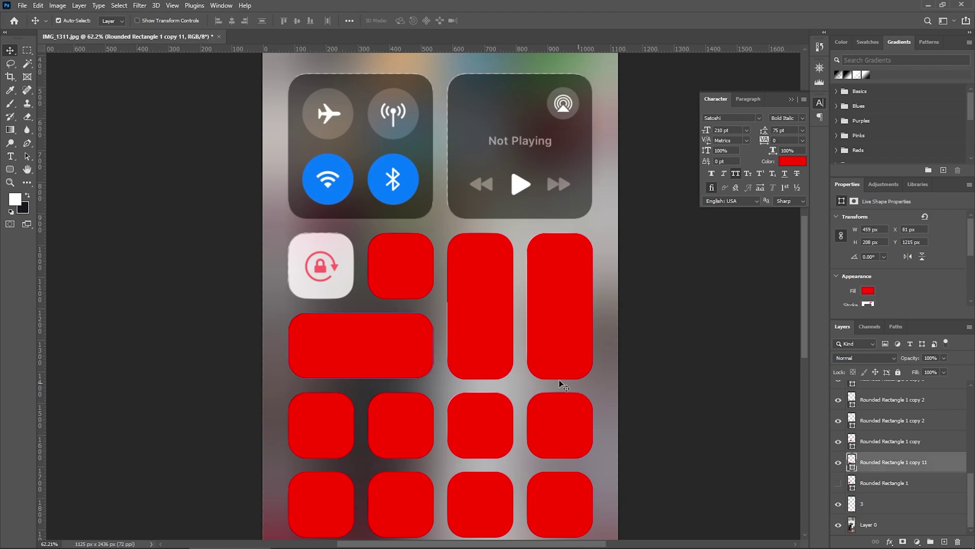
pyautogui.click(384, 277)
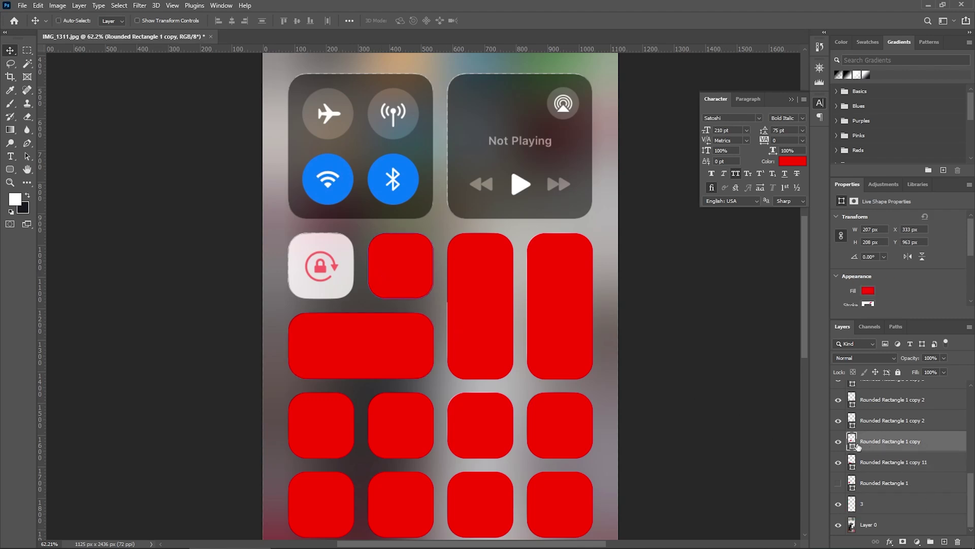
pyautogui.click(838, 441)
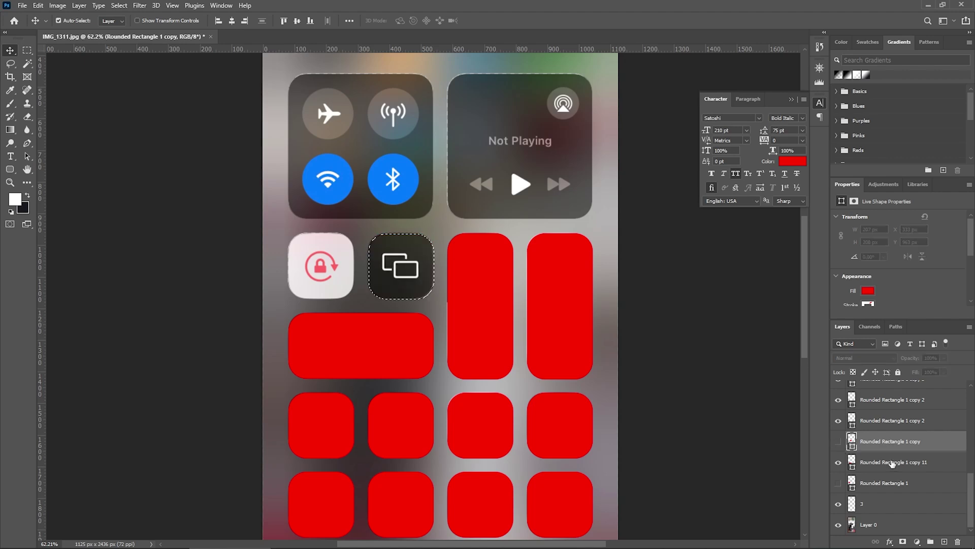
pyautogui.click(894, 523)
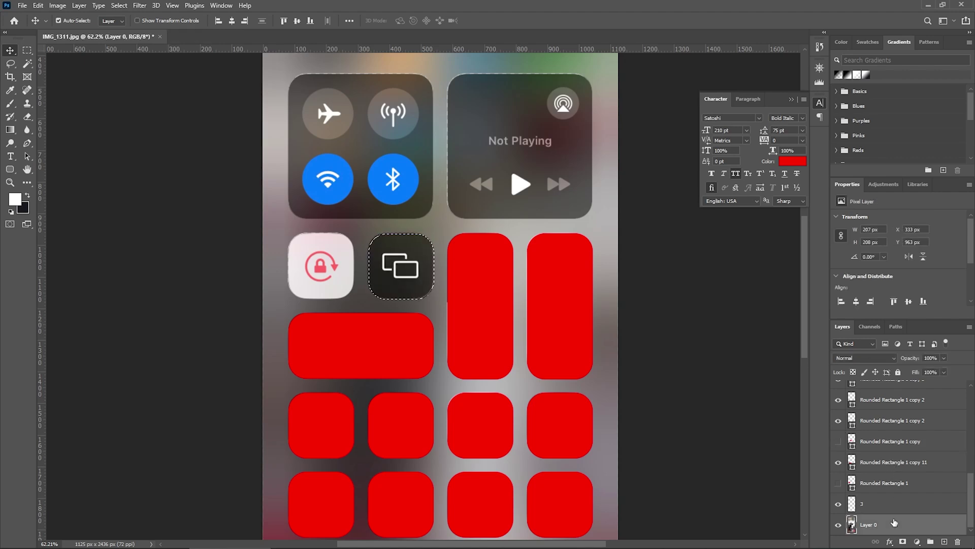
pyautogui.hotkey('ctrl', 'x')
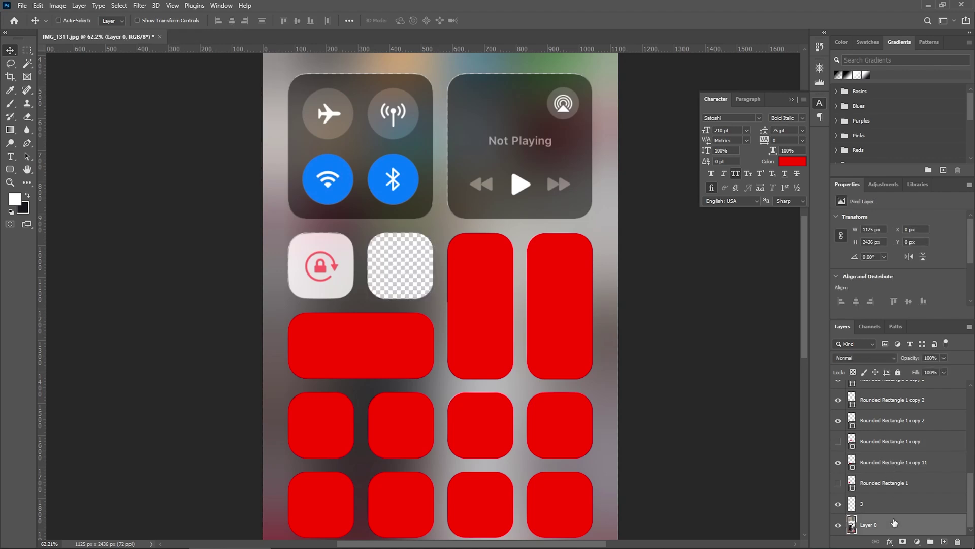
pyautogui.hotkey('ctrl', 'shift', 'v')
pyautogui.doubleClick(875, 524)
pyautogui.write('4')
pyautogui.press('Return')
# Paste the brightness slider onto its own layer and select the remaining red shape layers.
pyautogui.scroll(-1, 873, 499)
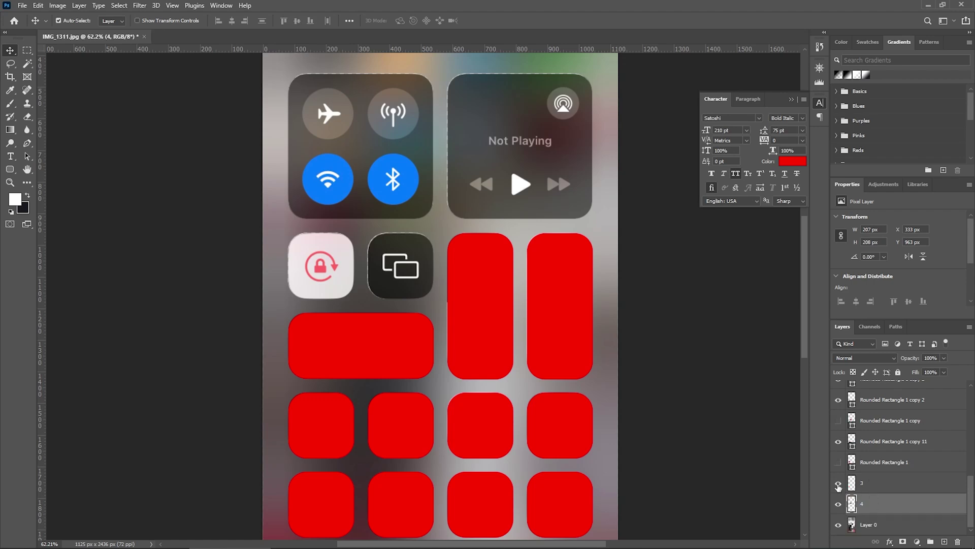
pyautogui.hotkey('ctrl', 'shift', 'v')
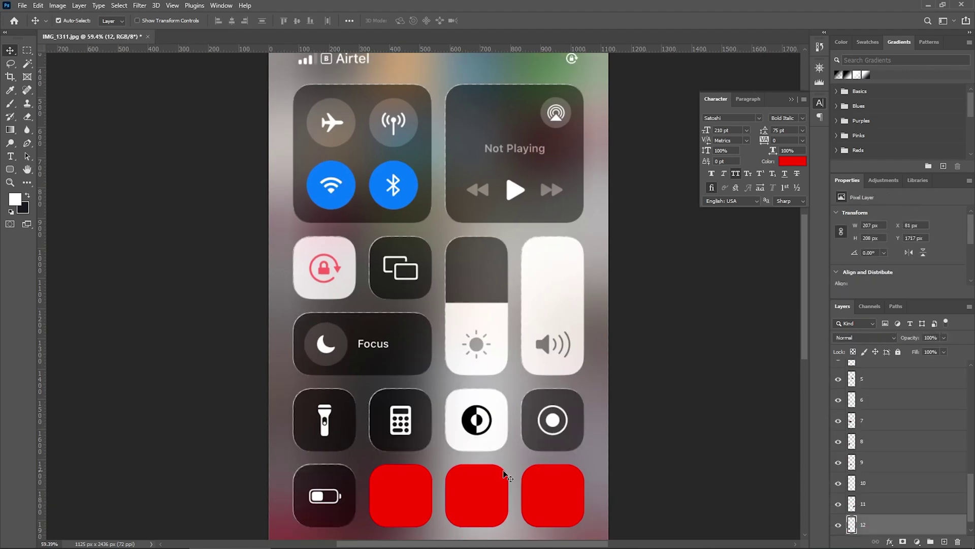
pyautogui.click(887, 420)
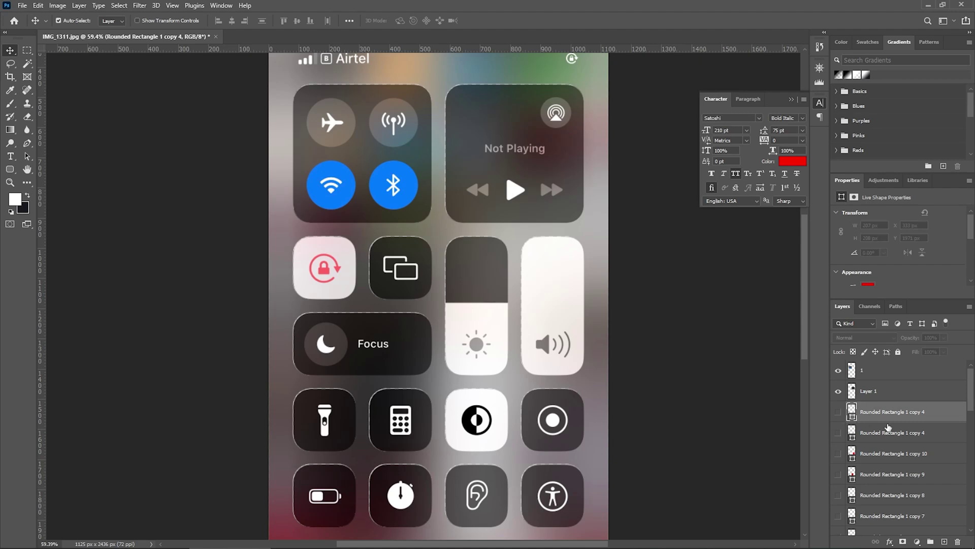
pyautogui.scroll(-5, 904, 441)
pyautogui.keyDown('shift'); pyautogui.click(894, 413); pyautogui.keyUp('shift')
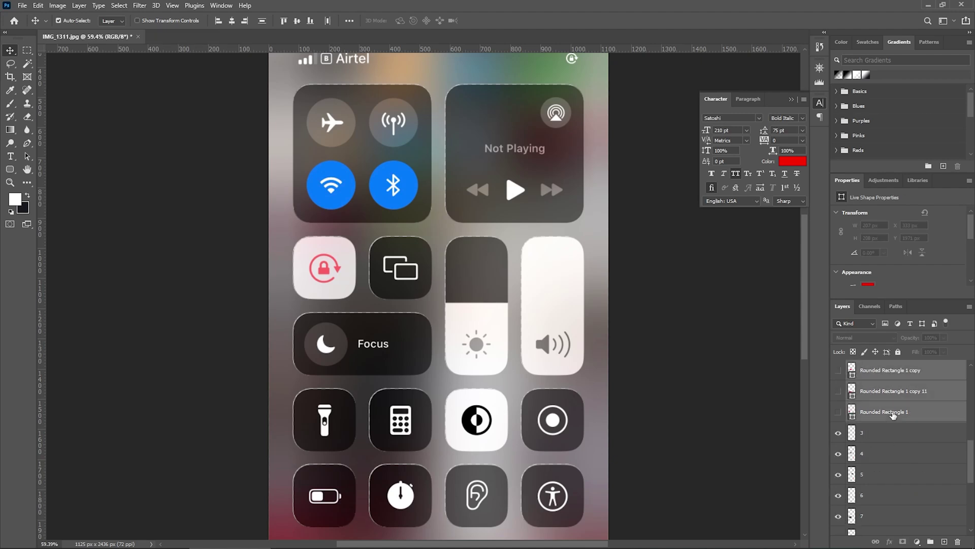
# Delete the red placeholder layers and save the file as a PSD in the iphone animation folder.
pyautogui.press('Delete')
pyautogui.scroll(-2, 562, 259)
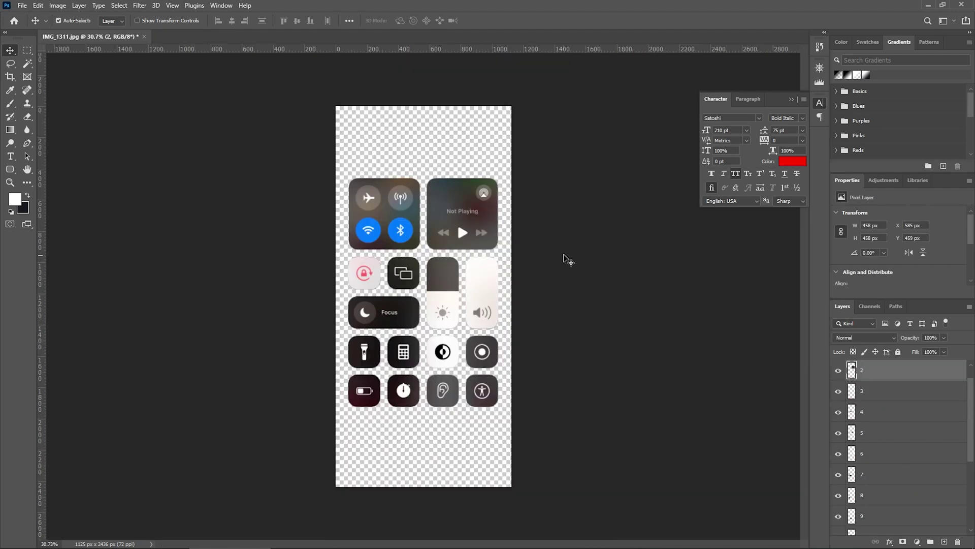
pyautogui.hotkey('ctrl', 'shift', 's')
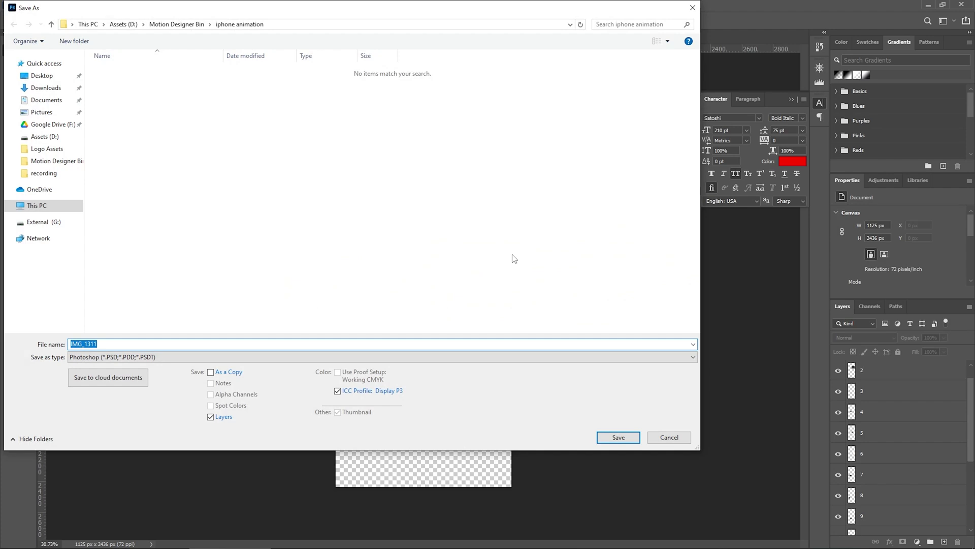
pyautogui.write('ip')
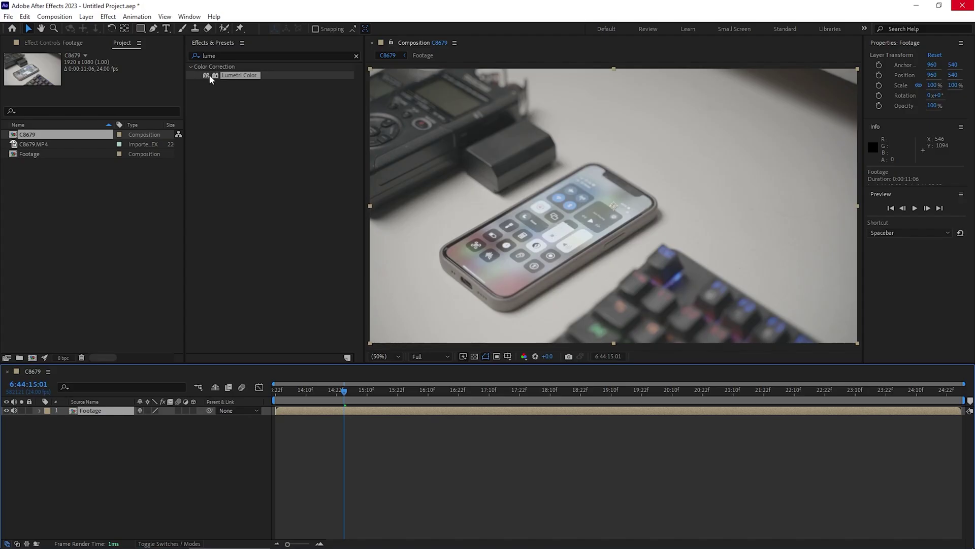
# In After Effects, apply Lumetri Color to the Footage layer and expand Basic Correction's input LUT.
pyautogui.moveTo(211, 77); pyautogui.dragTo(124, 410)
pyautogui.click(14, 73)
pyautogui.click(130, 90)
# Load Slog2-Rec709_underexposed.cube as the input LUT and scrub to preview the graded footage.
pyautogui.click(158, 124)
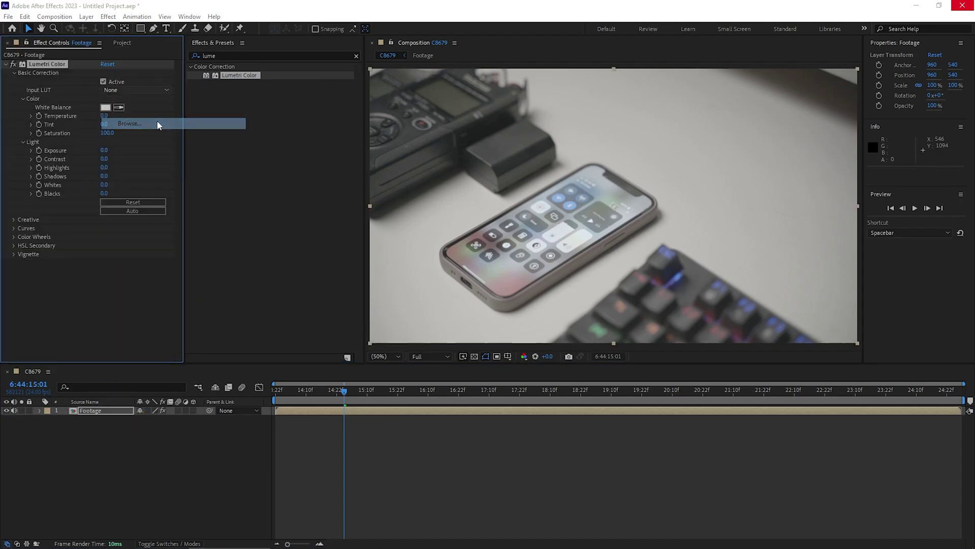
pyautogui.click(173, 95)
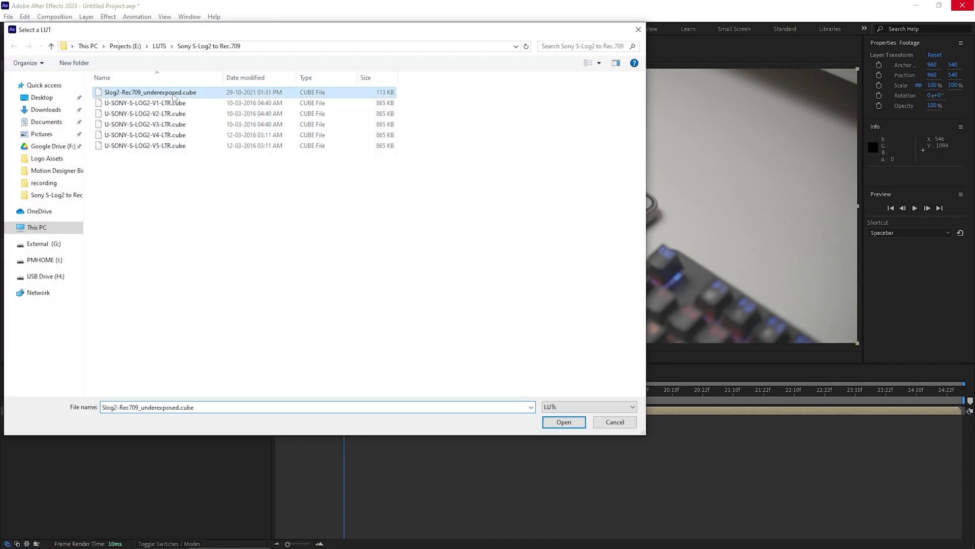
pyautogui.doubleClick(173, 95)
pyautogui.moveTo(341, 396); pyautogui.dragTo(544, 396)
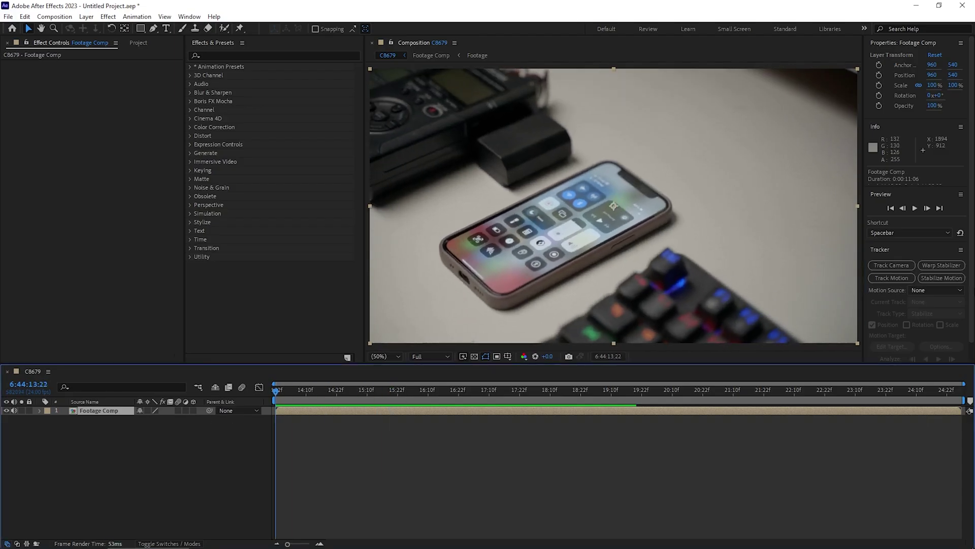
# Camera-track the footage and create a solid, camera and null on the phone's track points.
pyautogui.click(893, 266)
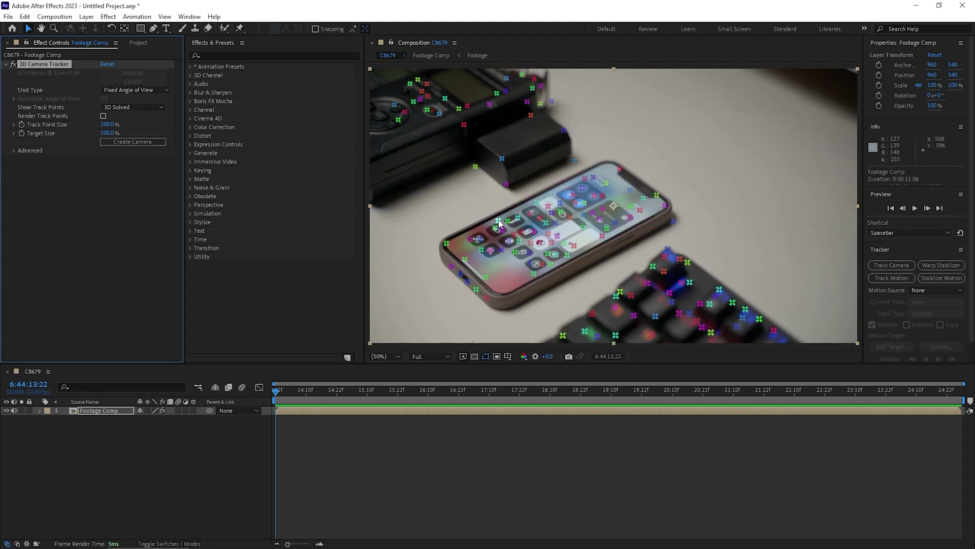
pyautogui.moveTo(675, 197)
pyautogui.mouseDown()
pyautogui.moveTo(661, 186)
pyautogui.moveTo(481, 189)
pyautogui.moveTo(435, 267)
pyautogui.moveTo(632, 250)
pyautogui.mouseUp()
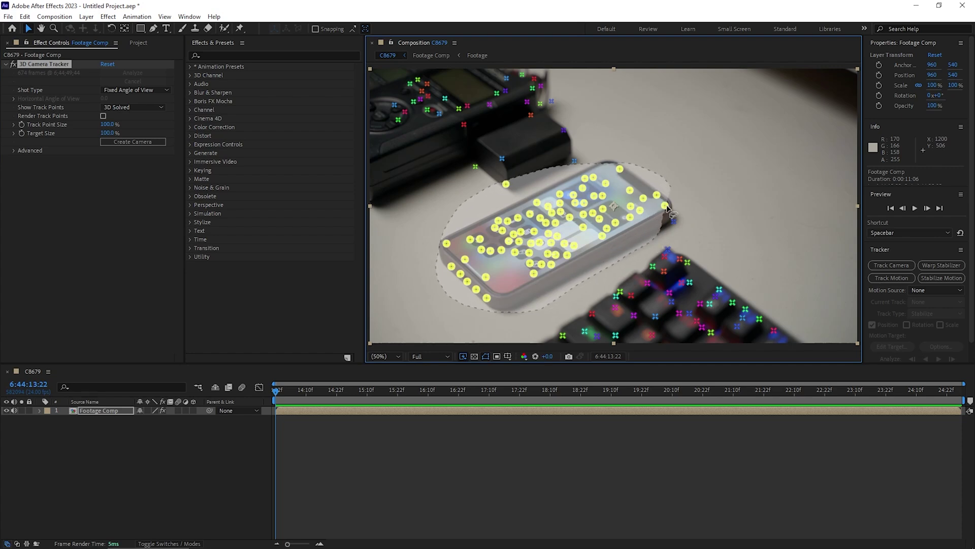
pyautogui.moveTo(666, 215); pyautogui.dragTo(670, 206)
pyautogui.rightClick(550, 222)
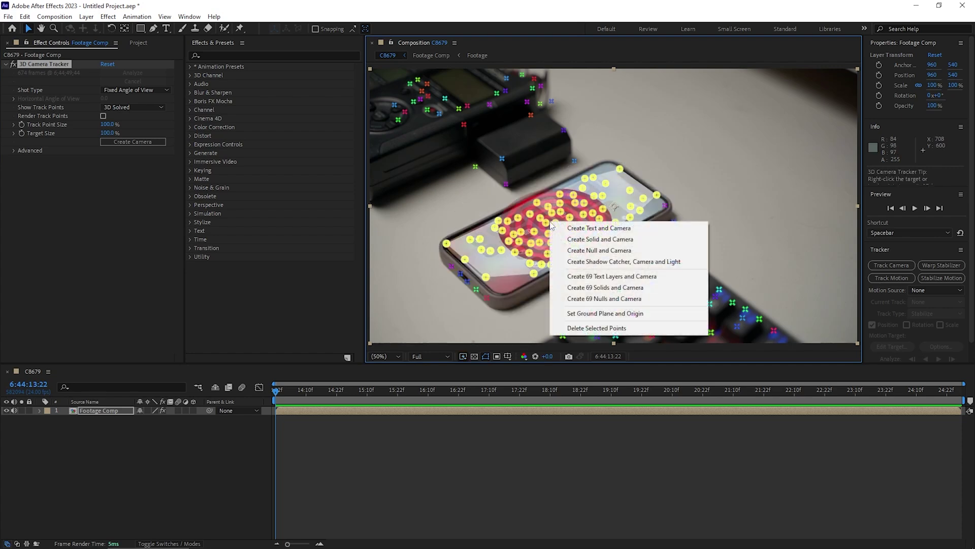
pyautogui.click(622, 243)
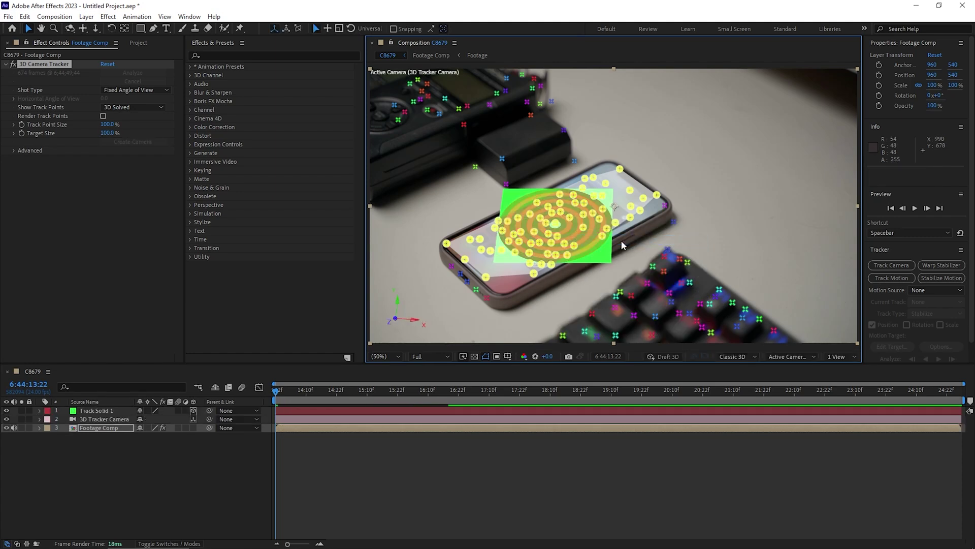
pyautogui.rightClick(569, 221)
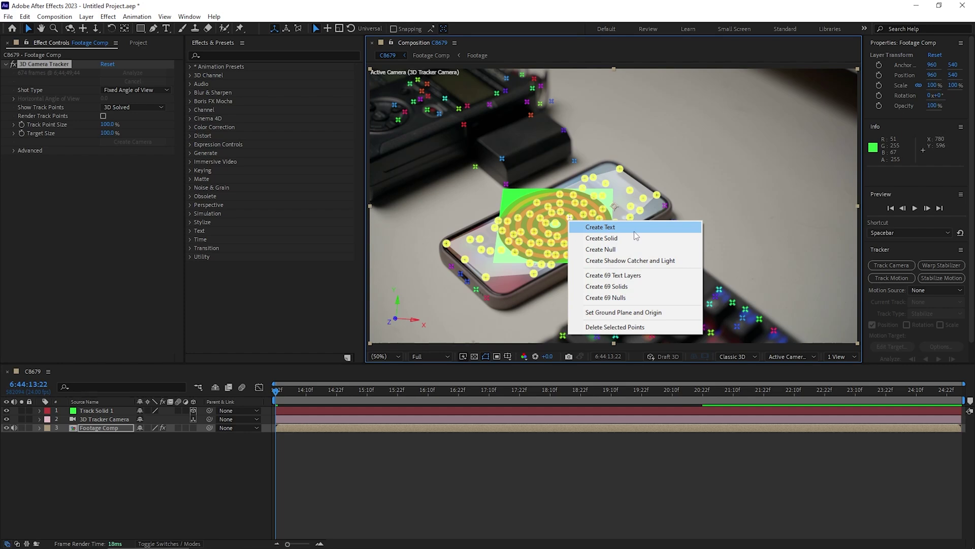
pyautogui.click(630, 248)
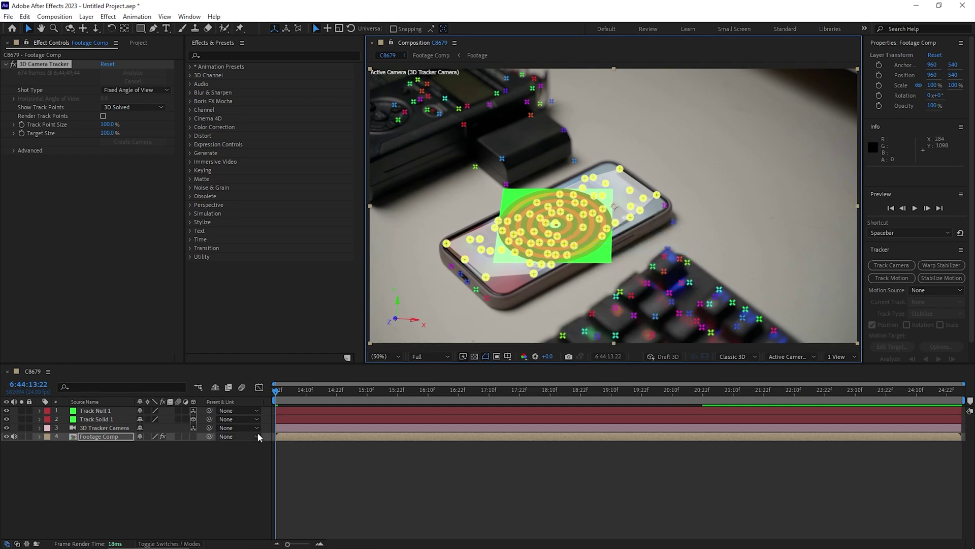
# Scale Track Solid 1 up to 242%.
pyautogui.click(141, 463)
pyautogui.click(106, 420)
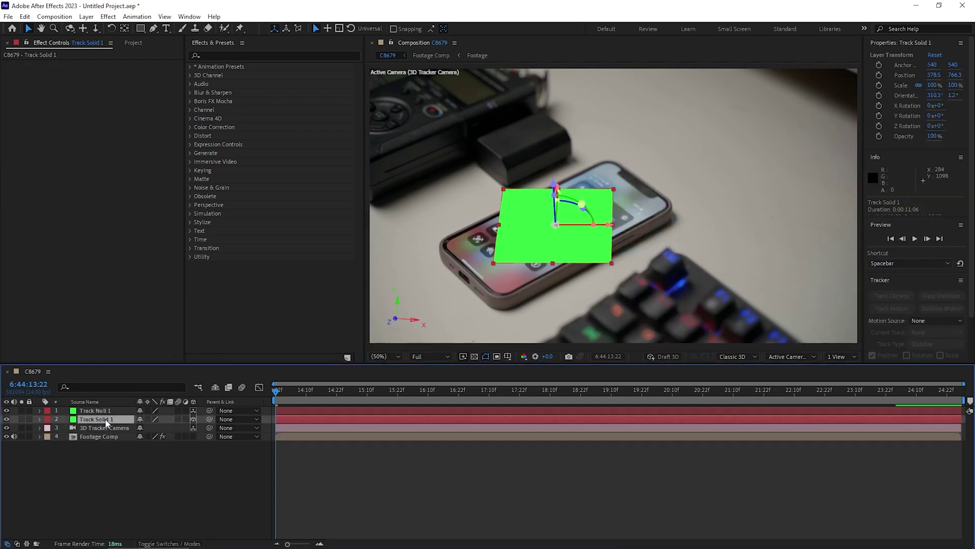
pyautogui.press('s')
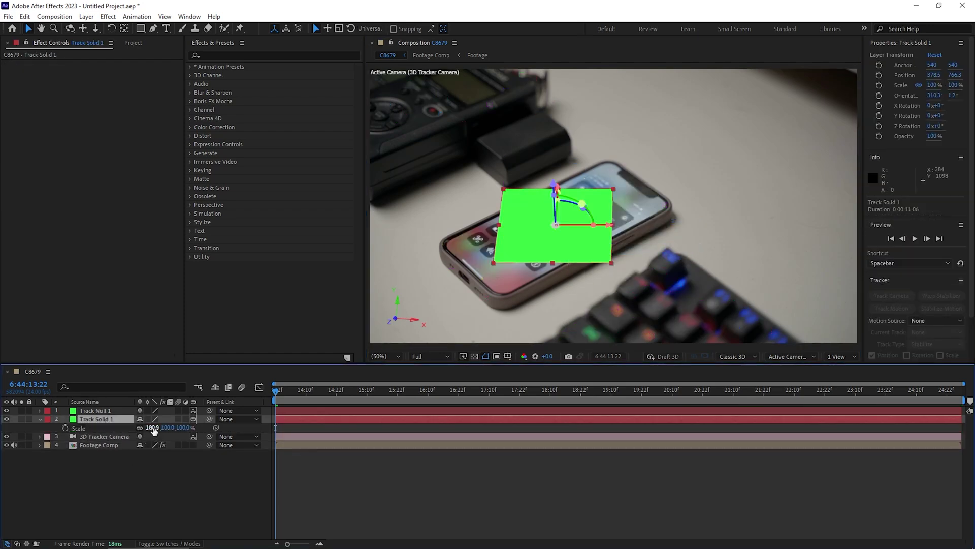
pyautogui.moveTo(152, 427); pyautogui.dragTo(228, 431)
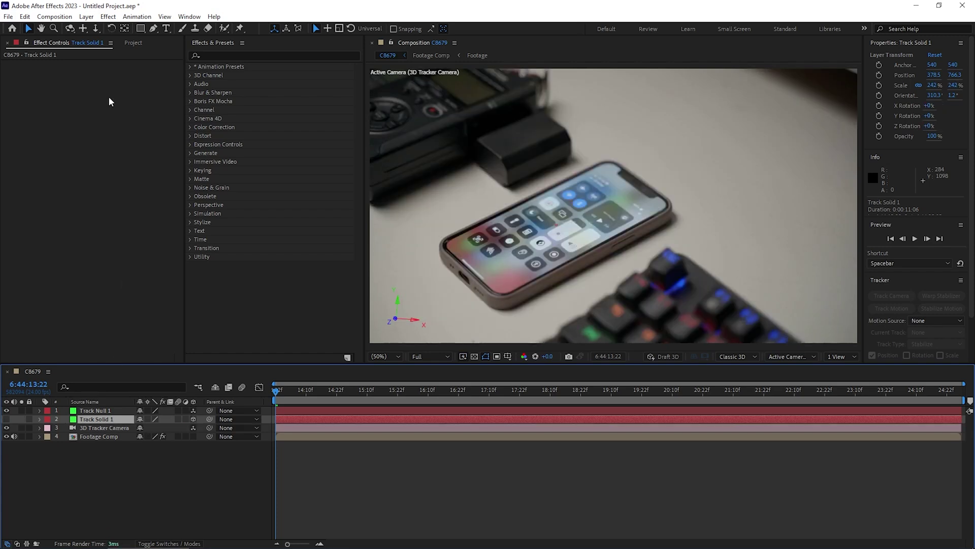
pyautogui.moveTo(153, 28); pyautogui.dragTo(172, 36)
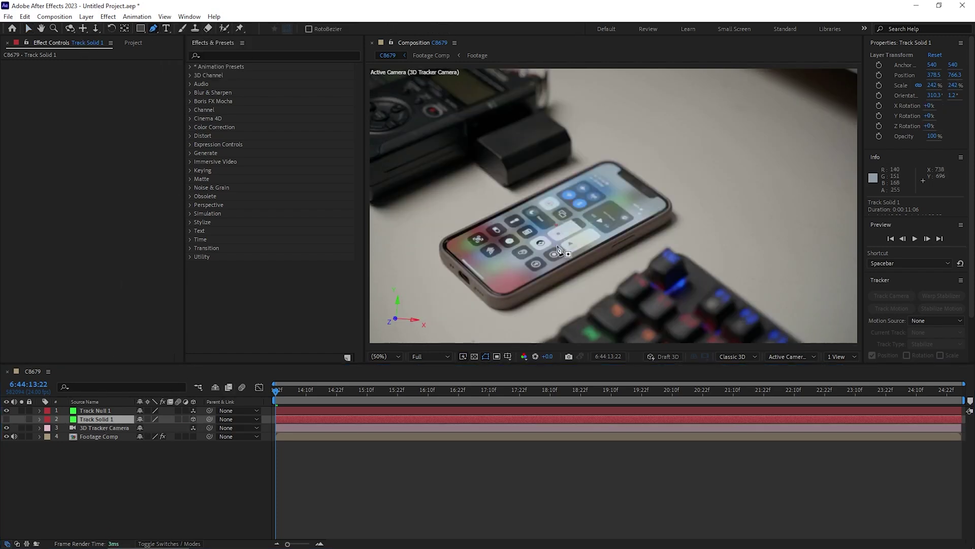
# In a maximised viewer, start the solid's mask at the screen's top and right corners.
pyautogui.scroll(2, 564, 253)
pyautogui.scroll(-1, 627, 219)
pyautogui.press('`')
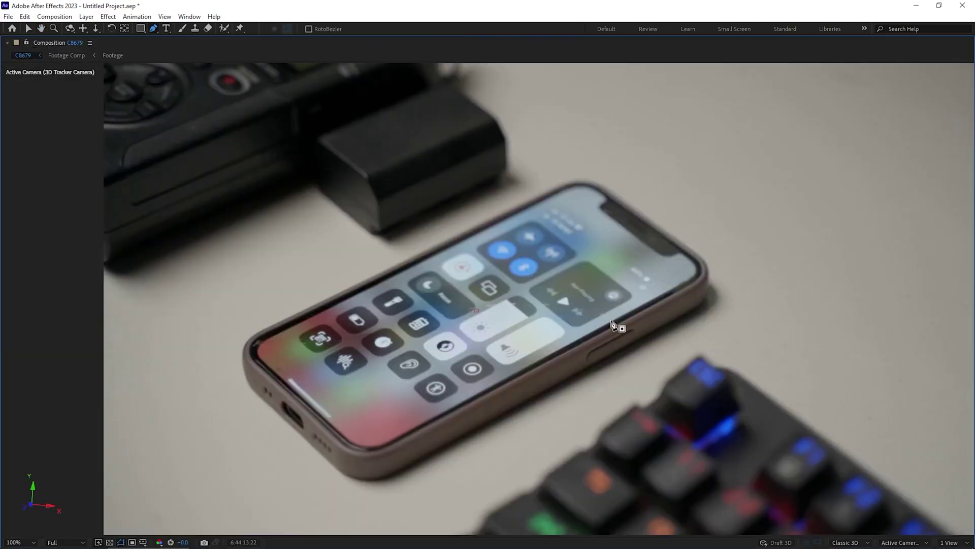
pyautogui.scroll(3, 620, 319)
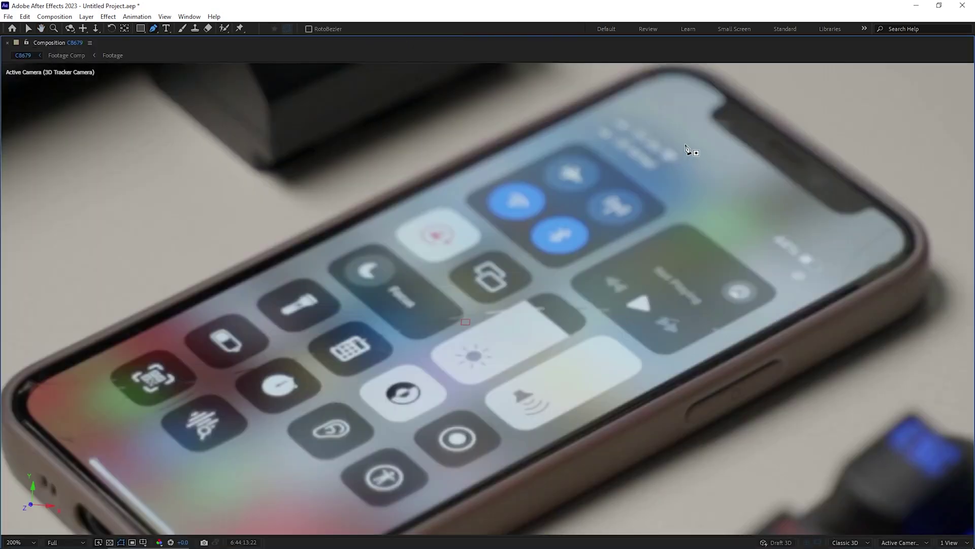
pyautogui.scroll(-1, 679, 132)
pyautogui.scroll(1, 679, 133)
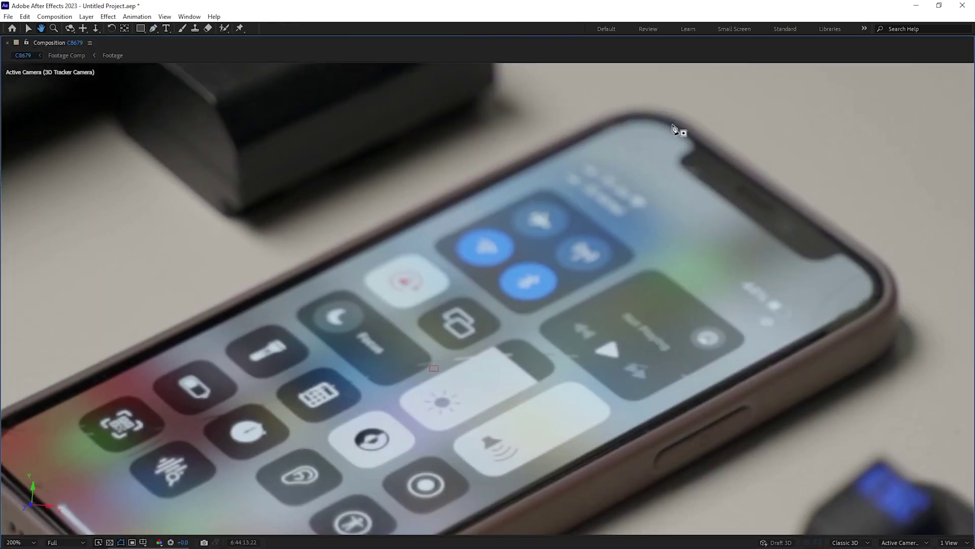
pyautogui.click(666, 123)
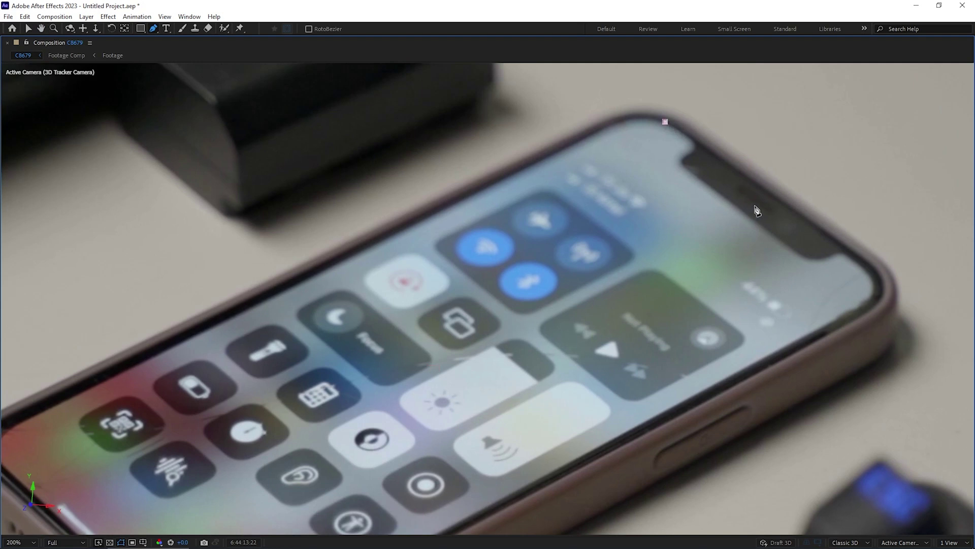
pyautogui.click(871, 277)
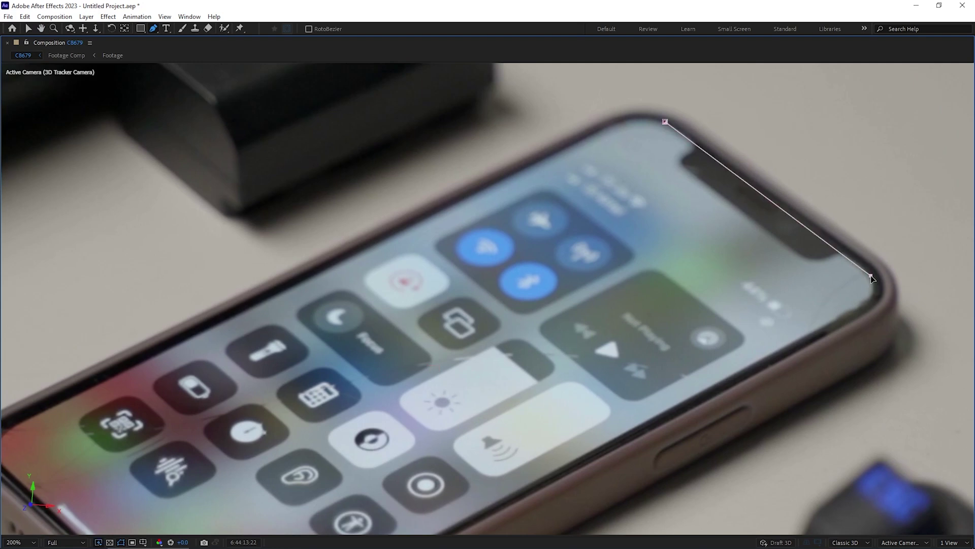
pyautogui.moveTo(854, 310); pyautogui.dragTo(822, 331)
# Continue the Bezier mask around the remaining rounded screen corners and close it at the start.
pyautogui.scroll(4, 693, 383)
pyautogui.click(486, 389)
pyautogui.moveTo(342, 459); pyautogui.dragTo(321, 457)
pyautogui.click(223, 377)
pyautogui.moveTo(119, 281); pyautogui.dragTo(137, 245)
pyautogui.click(326, 146)
pyautogui.moveTo(325, 146); pyautogui.dragTo(141, 367)
pyautogui.click(368, 251)
pyautogui.click(562, 156)
pyautogui.moveTo(599, 158); pyautogui.dragTo(614, 170)
# Restore the full workspace, hide Track Solid 1 and select Track Null 1.
pyautogui.press('v')
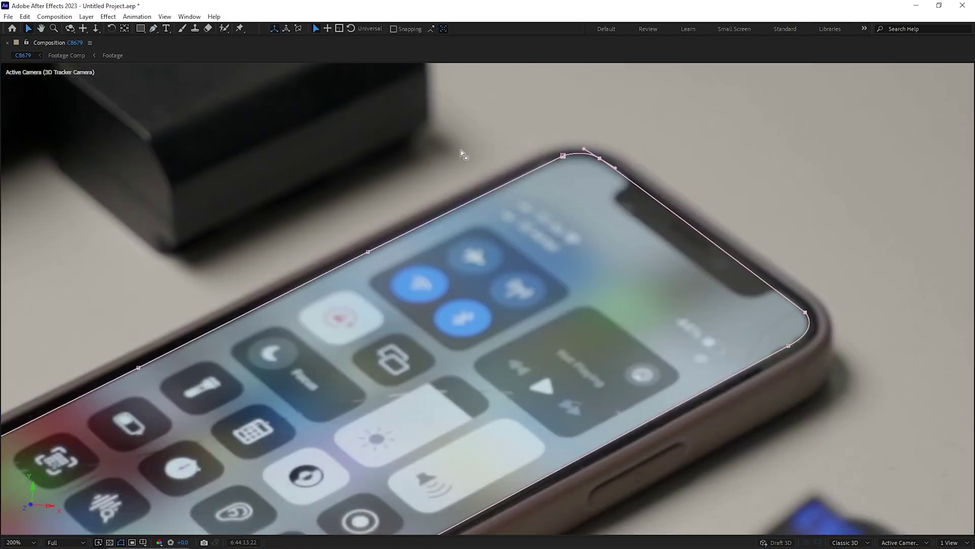
pyautogui.press('`')
pyautogui.click(7, 419)
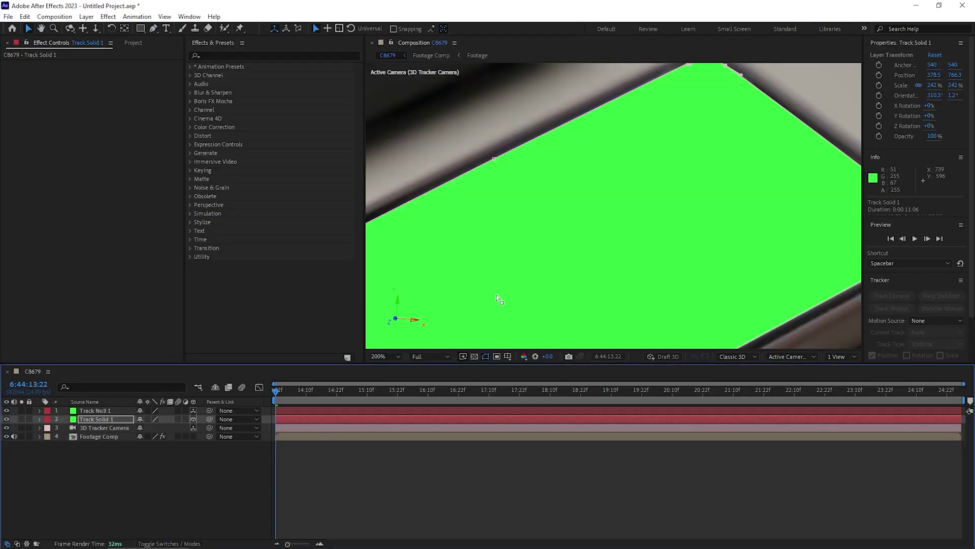
pyautogui.click(434, 461)
pyautogui.scroll(-4, 541, 252)
pyautogui.scroll(-2, 541, 254)
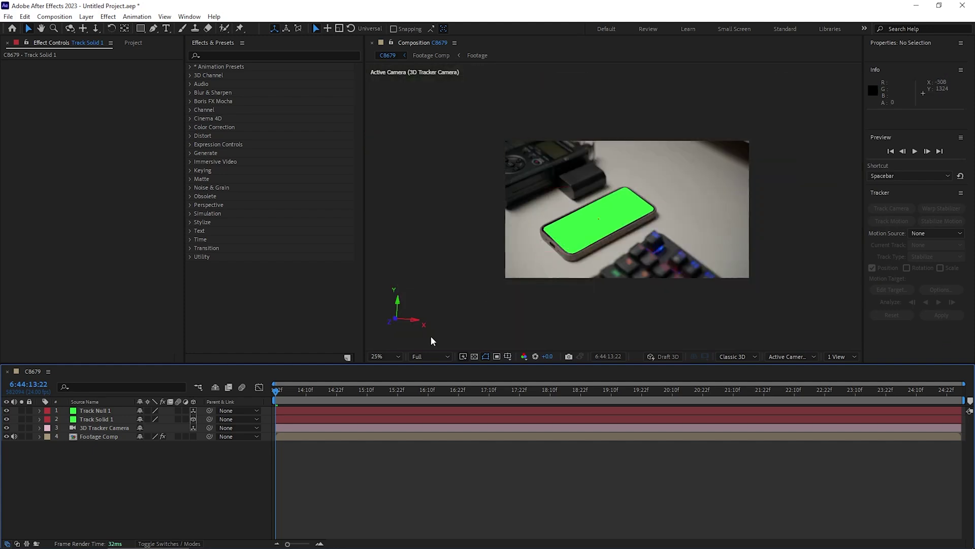
pyautogui.click(6, 419)
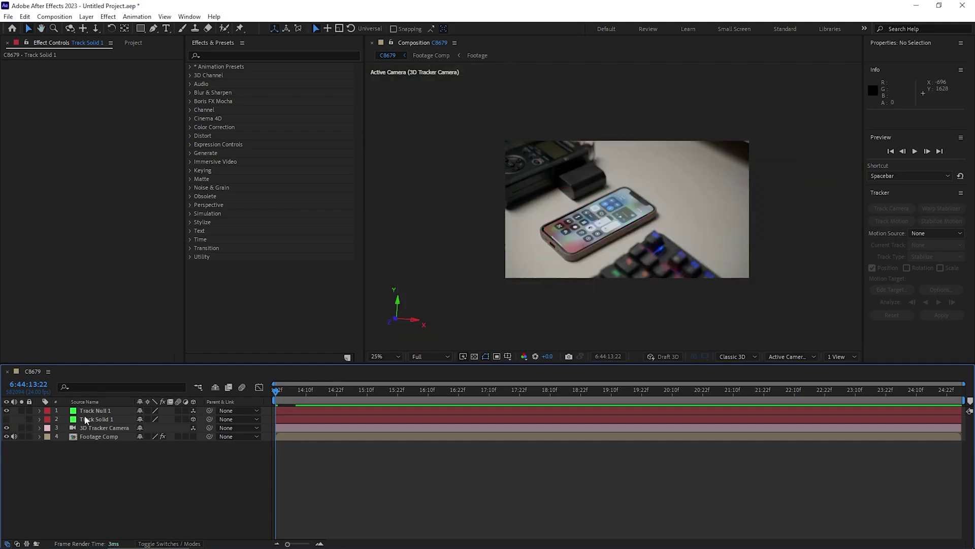
pyautogui.click(89, 411)
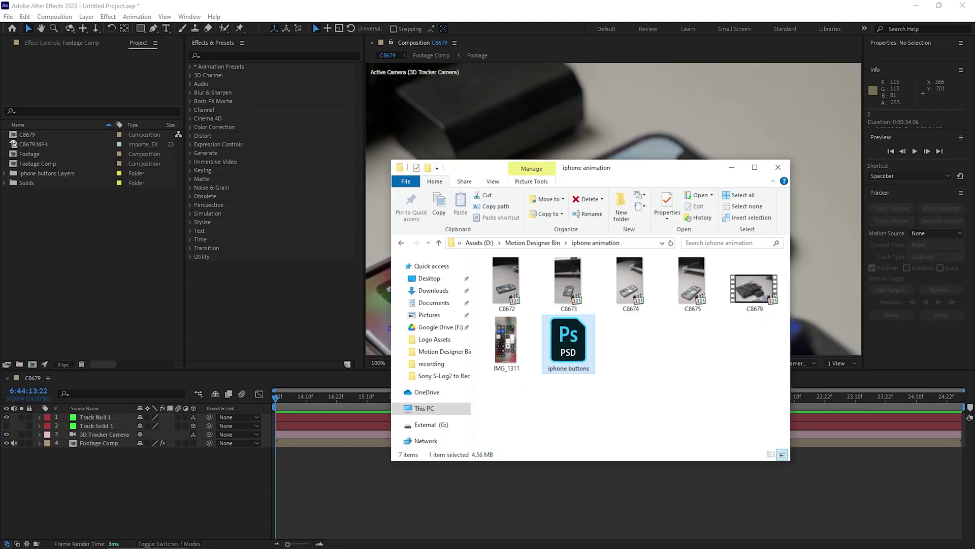
# Import iphone buttons.psd as a composition with layer sizes retained and open it.
pyautogui.click(571, 357)
pyautogui.moveTo(571, 357); pyautogui.dragTo(130, 266)
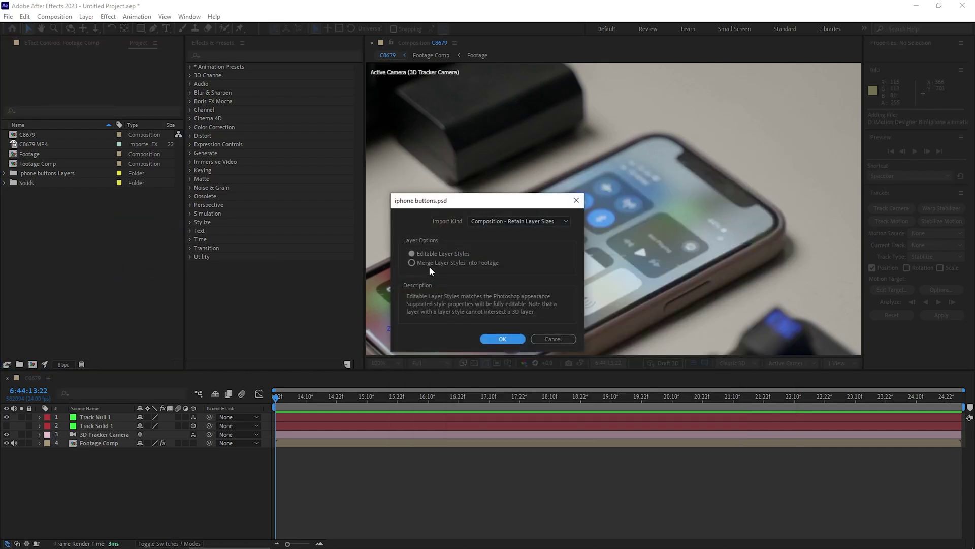
pyautogui.click(504, 222)
pyautogui.click(505, 250)
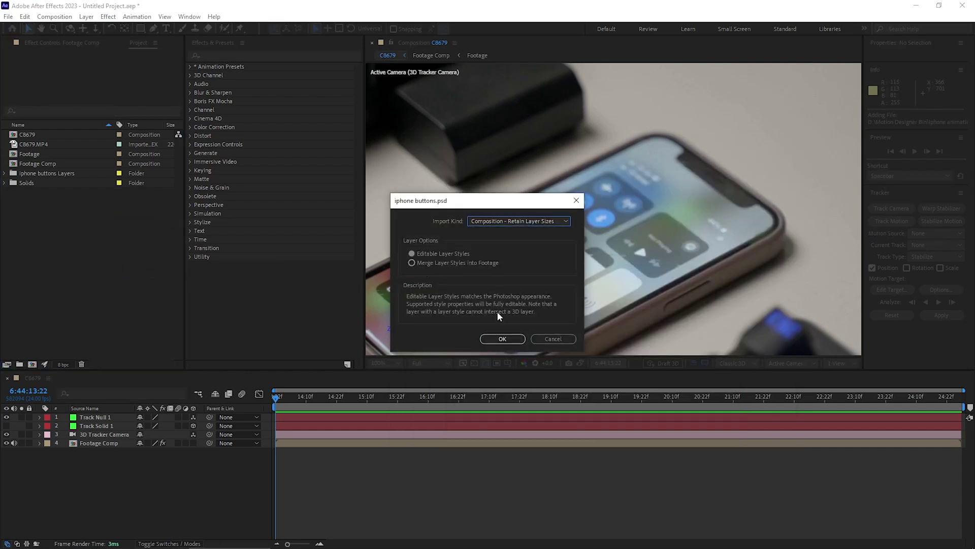
pyautogui.click(503, 338)
pyautogui.doubleClick(17, 175)
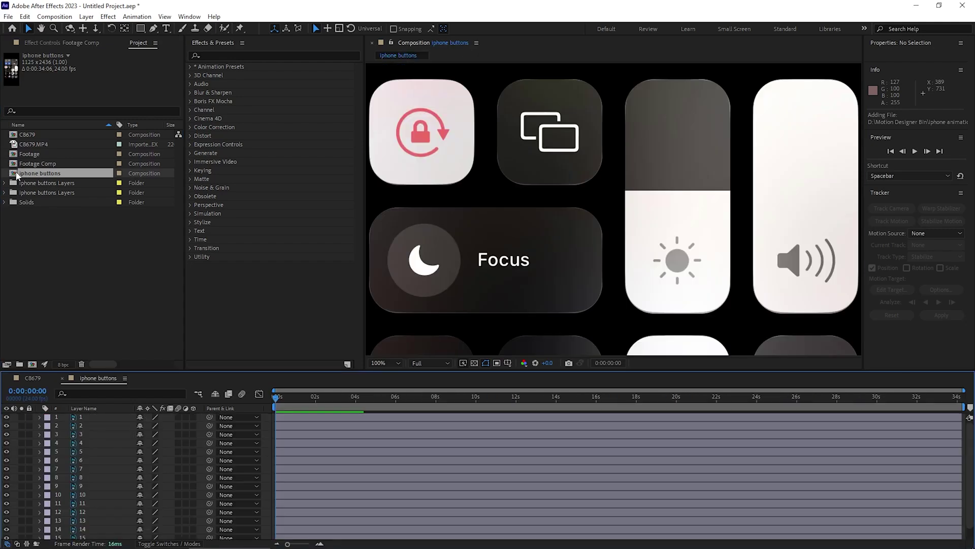
# Move the connectivity tile from the PSD comp into C8679 as a 3D layer.
pyautogui.scroll(-2, 520, 212)
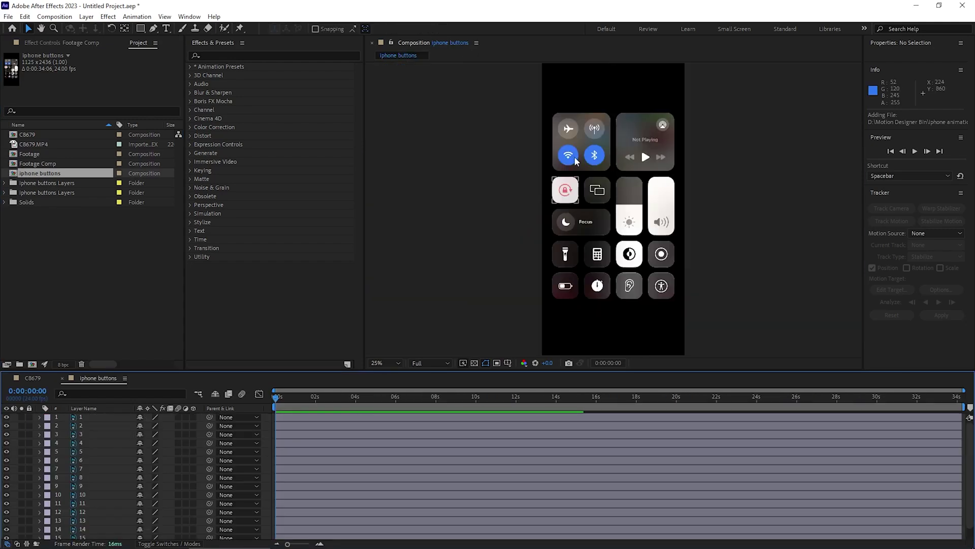
pyautogui.click(577, 130)
pyautogui.press('Delete')
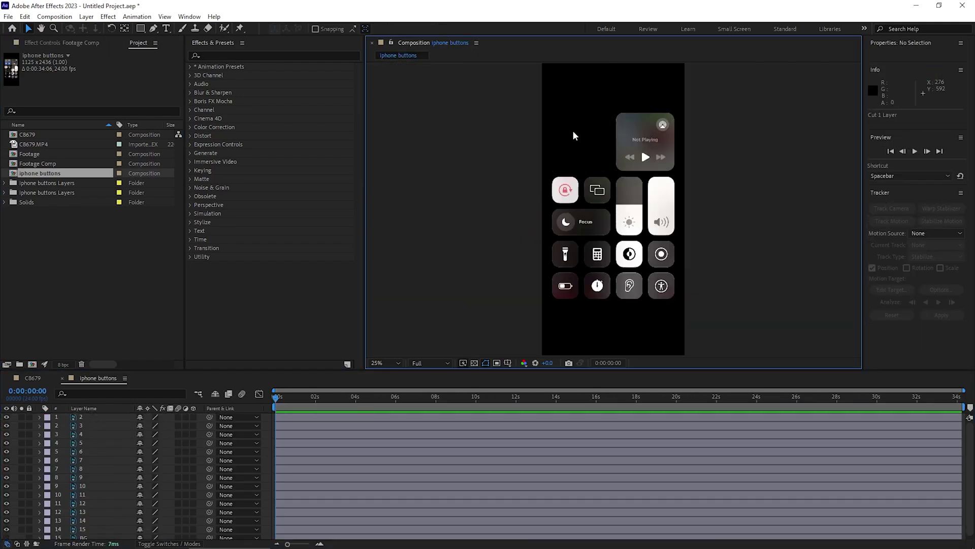
pyautogui.click(35, 379)
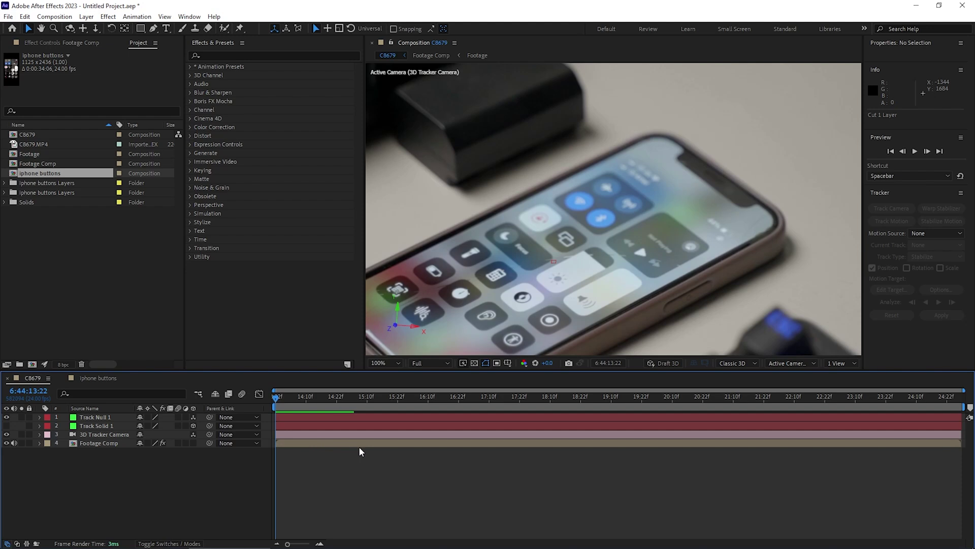
pyautogui.hotkey('ctrl', 'v')
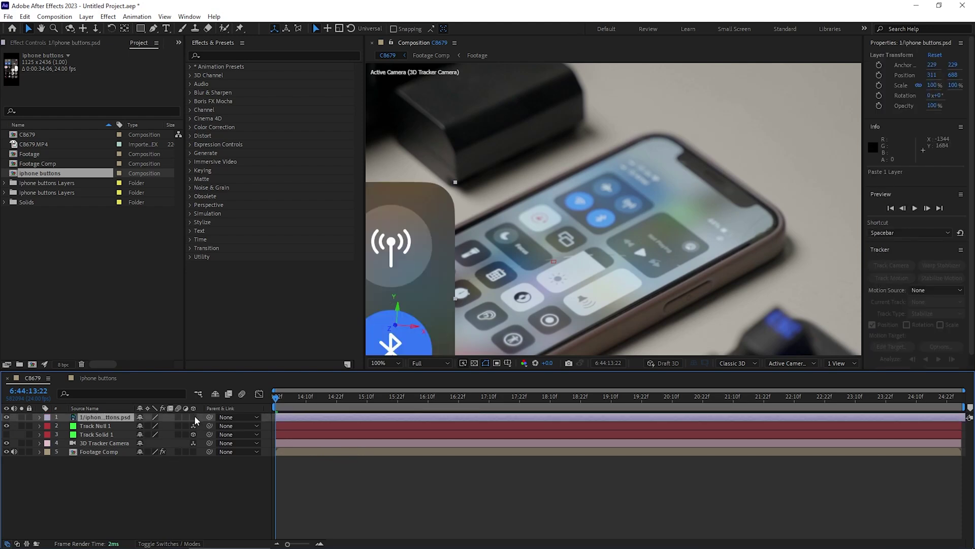
pyautogui.click(194, 417)
# Shift the tile over onto the phone, preview playback, and select Footage Comp.
pyautogui.scroll(-4, 463, 253)
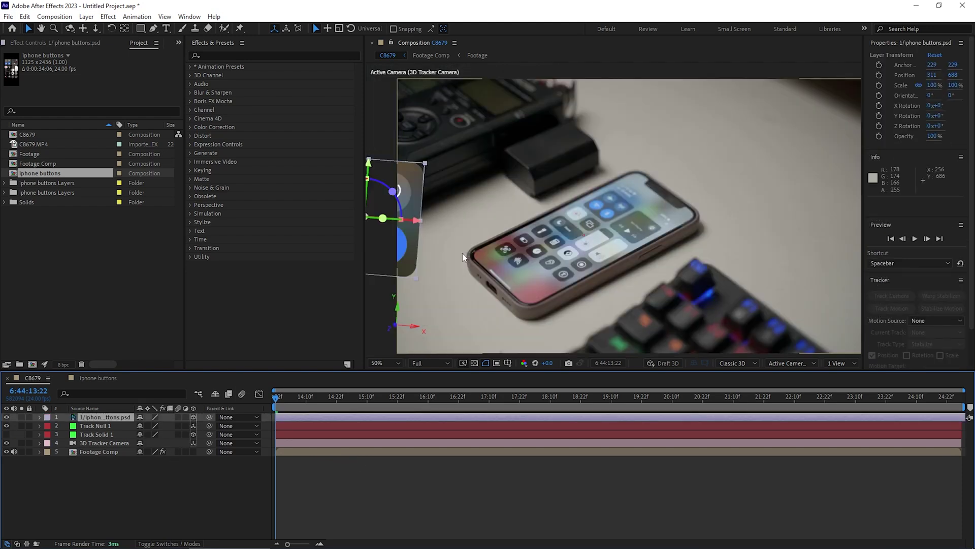
pyautogui.moveTo(500, 231); pyautogui.dragTo(627, 236)
pyautogui.click(357, 475)
pyautogui.press('space')
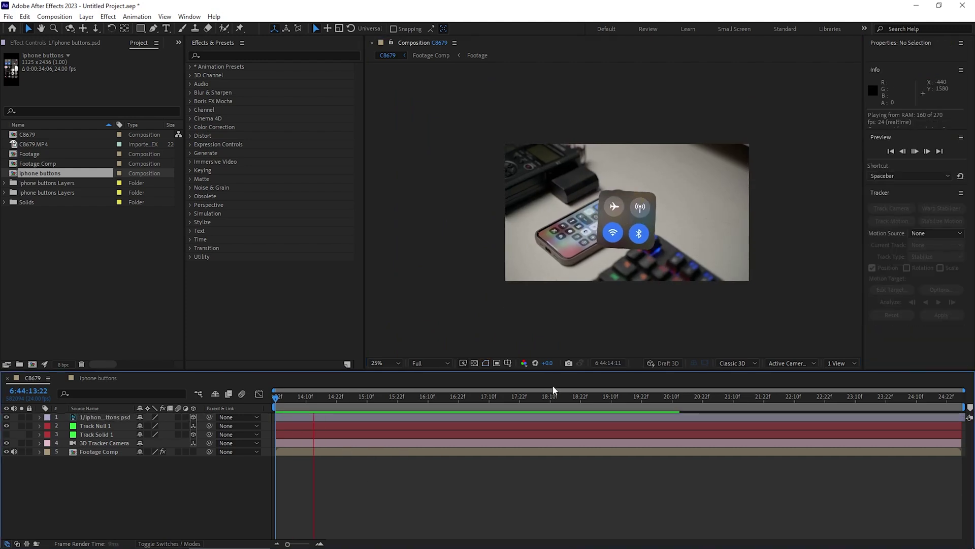
pyautogui.scroll(2, 613, 210)
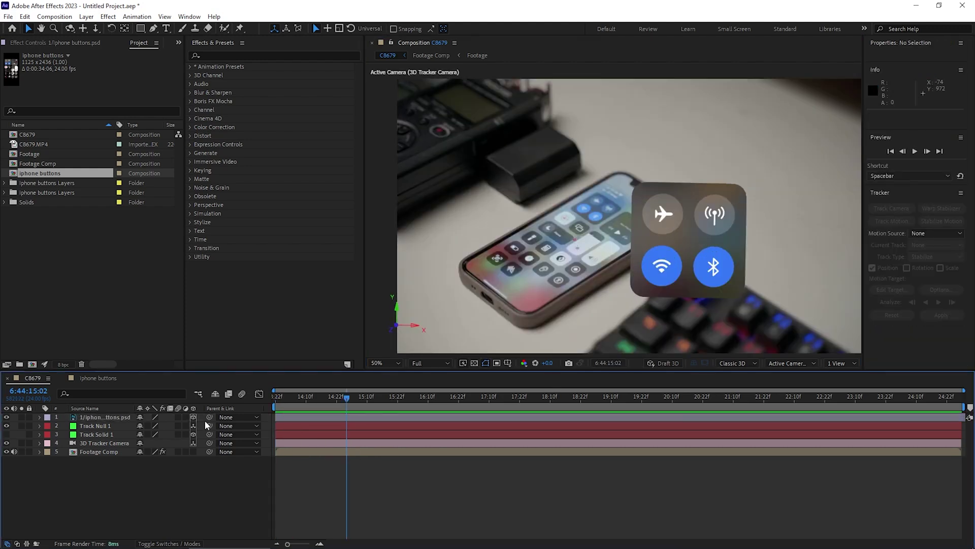
pyautogui.click(91, 453)
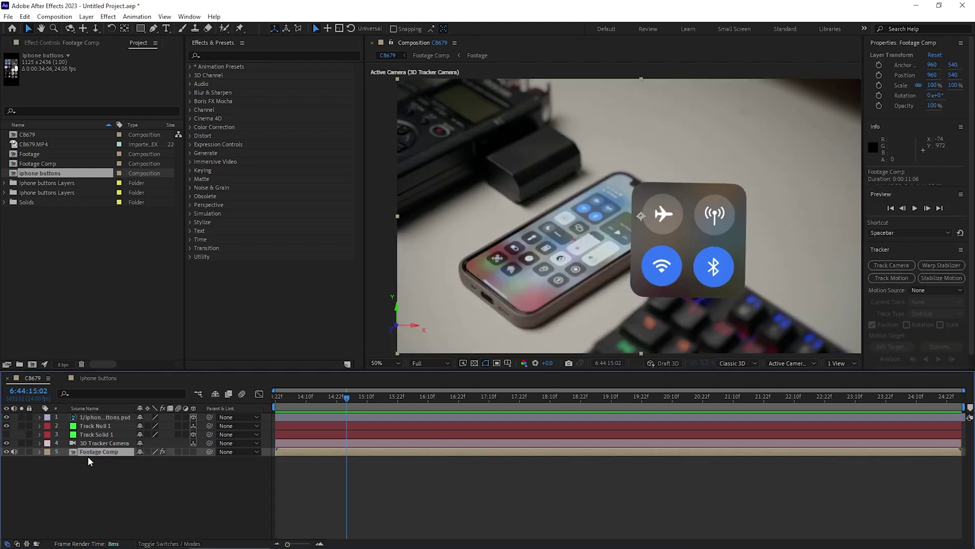
# Show Footage Comp's 3D Camera Tracker points and create a solid on the phone-screen points.
pyautogui.click(79, 44)
pyautogui.click(57, 68)
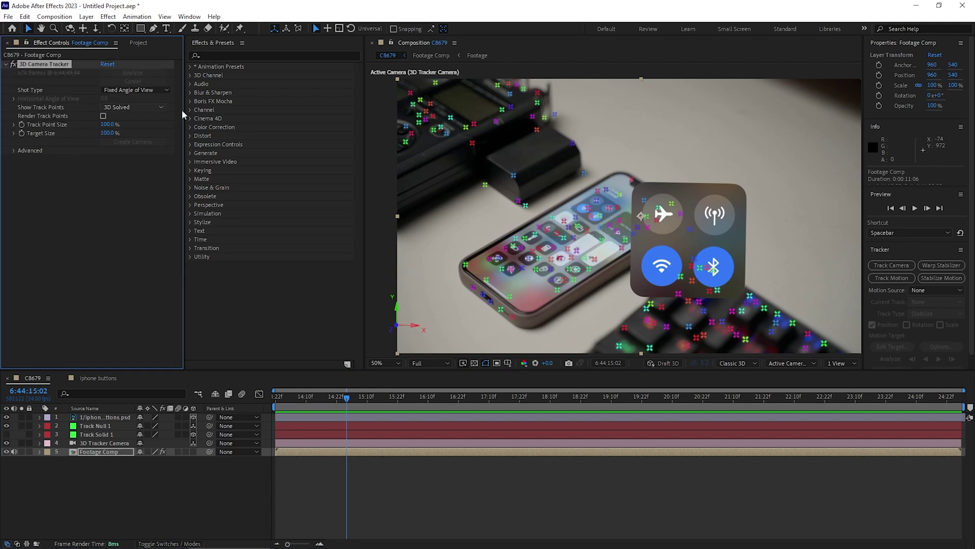
pyautogui.scroll(2, 643, 196)
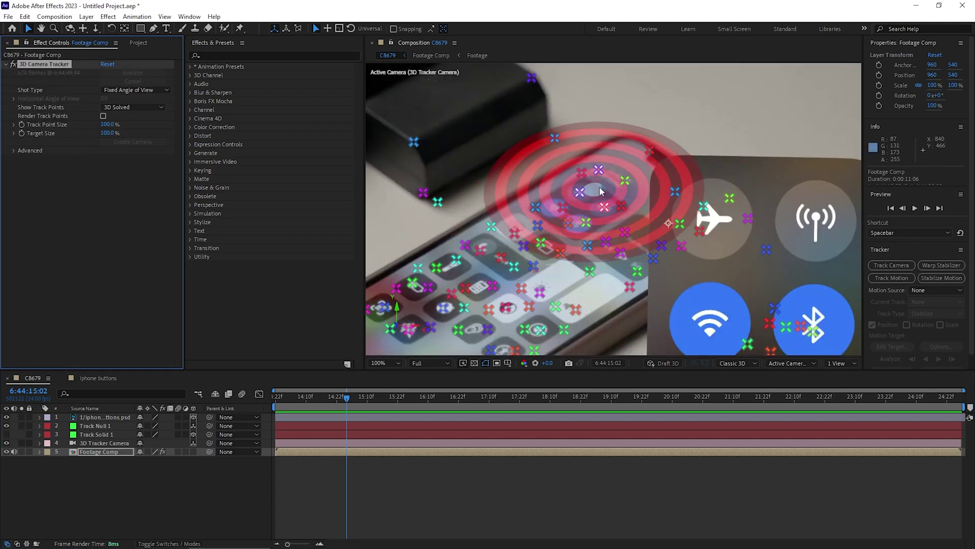
pyautogui.moveTo(583, 207)
pyautogui.mouseDown()
pyautogui.moveTo(561, 200)
pyautogui.moveTo(569, 231)
pyautogui.moveTo(617, 213)
pyautogui.moveTo(599, 186)
pyautogui.moveTo(584, 213)
pyautogui.mouseUp()
pyautogui.rightClick(584, 212)
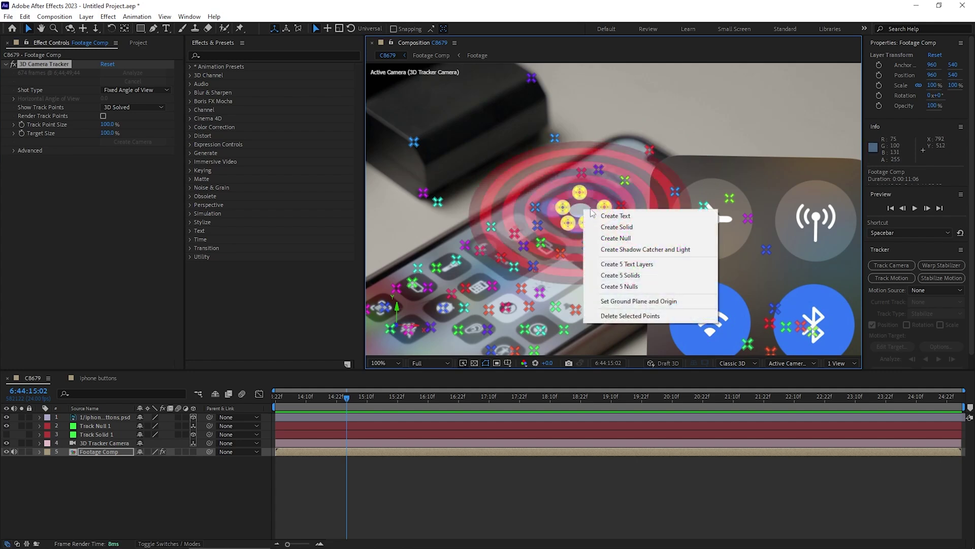
pyautogui.click(638, 228)
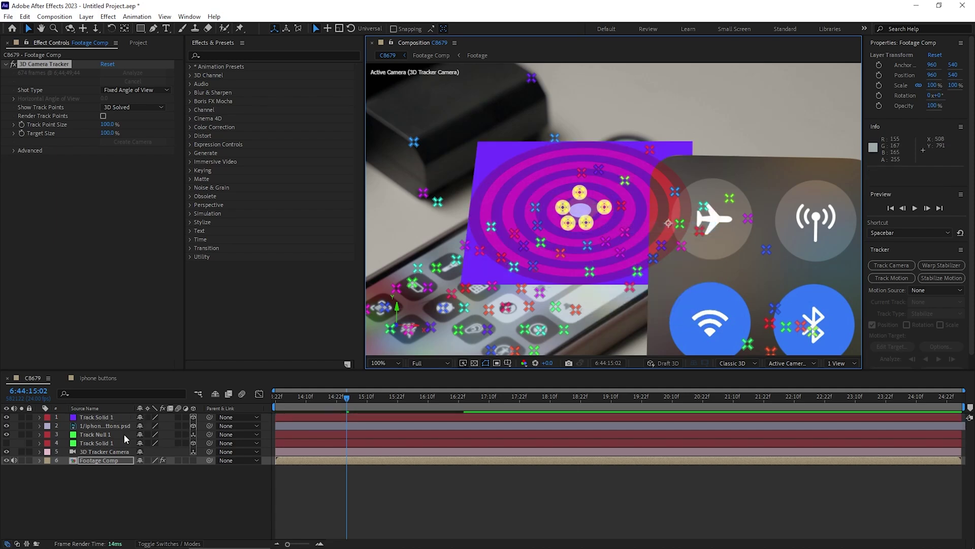
# Give the buttons layer Track Solid 1's position and 310.4° orientation, and hide the solid.
pyautogui.click(99, 418)
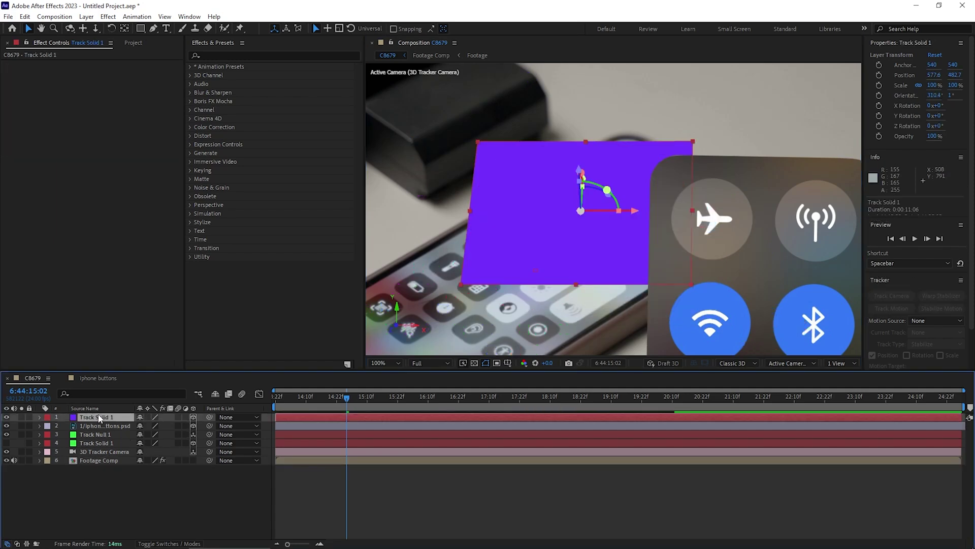
pyautogui.press('p')
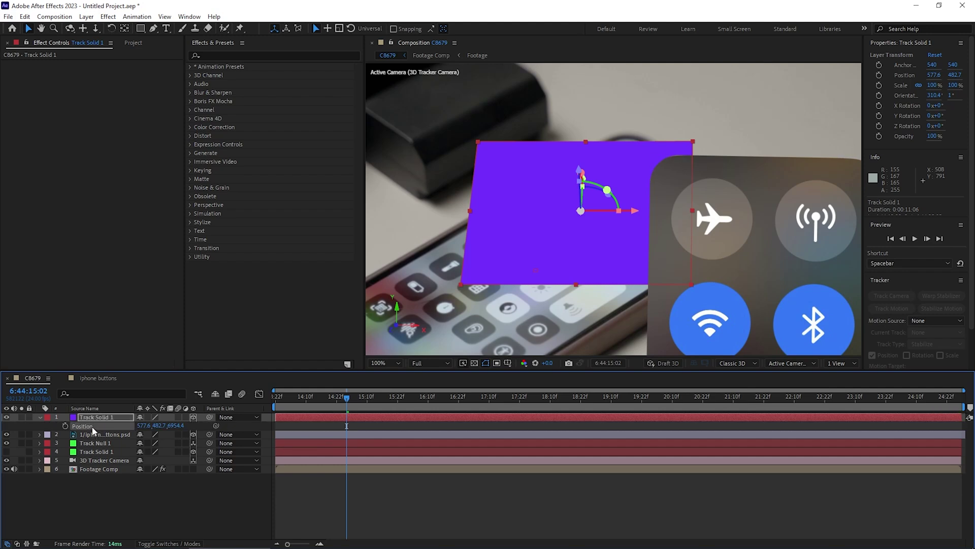
pyautogui.click(106, 435)
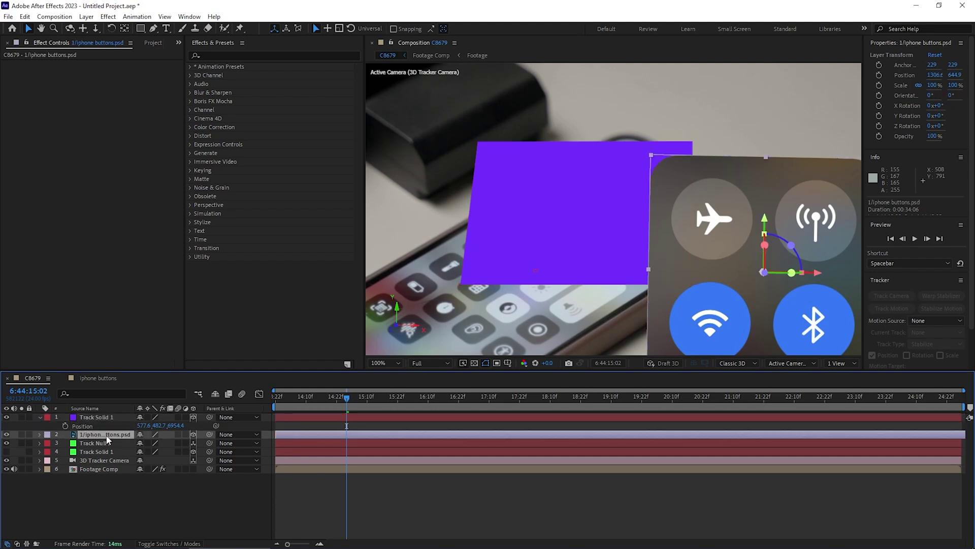
pyautogui.hotkey('ctrl', 'v')
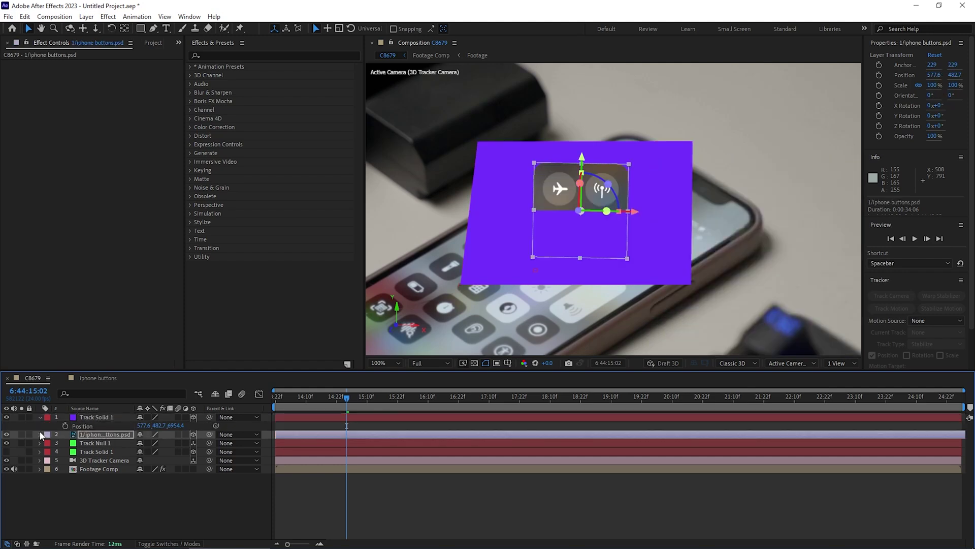
pyautogui.click(7, 417)
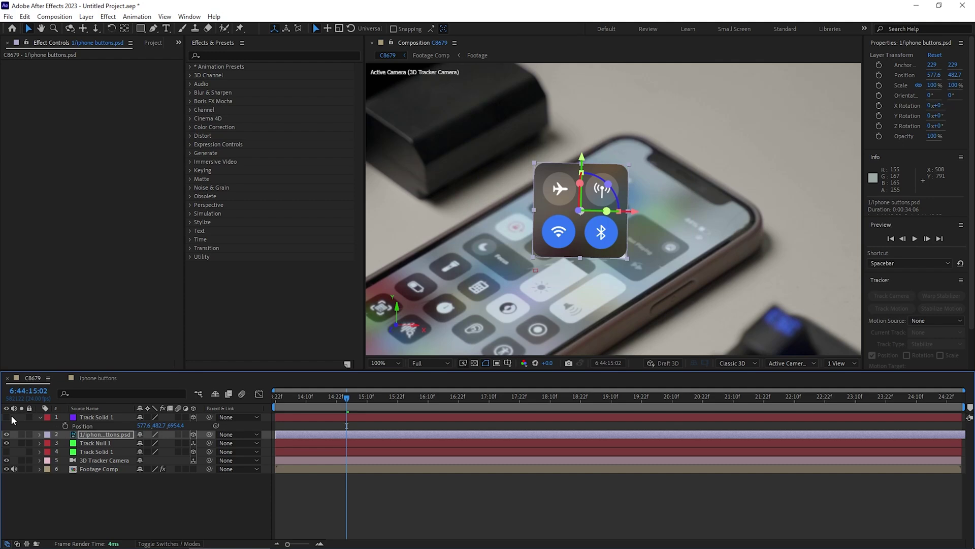
pyautogui.click(103, 418)
pyautogui.press('r')
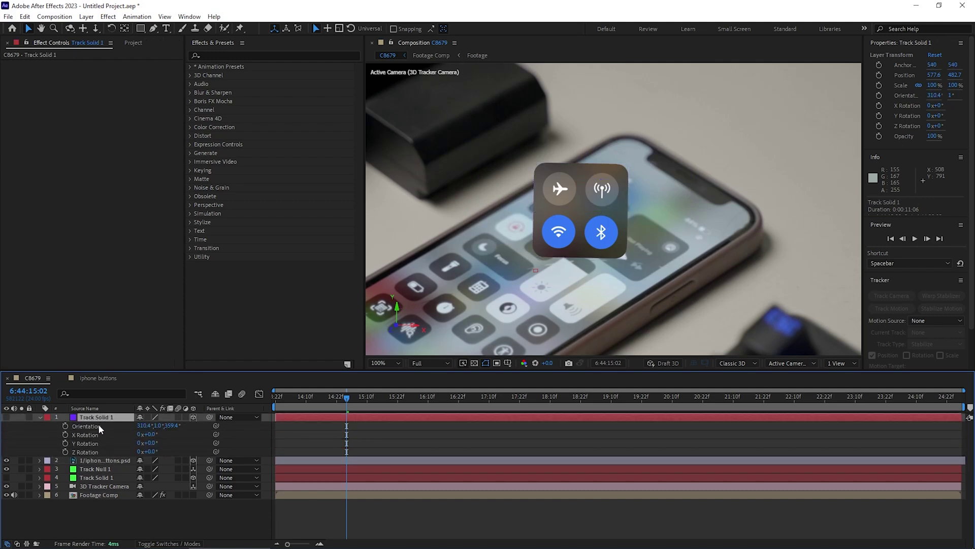
pyautogui.click(98, 424)
pyautogui.click(95, 459)
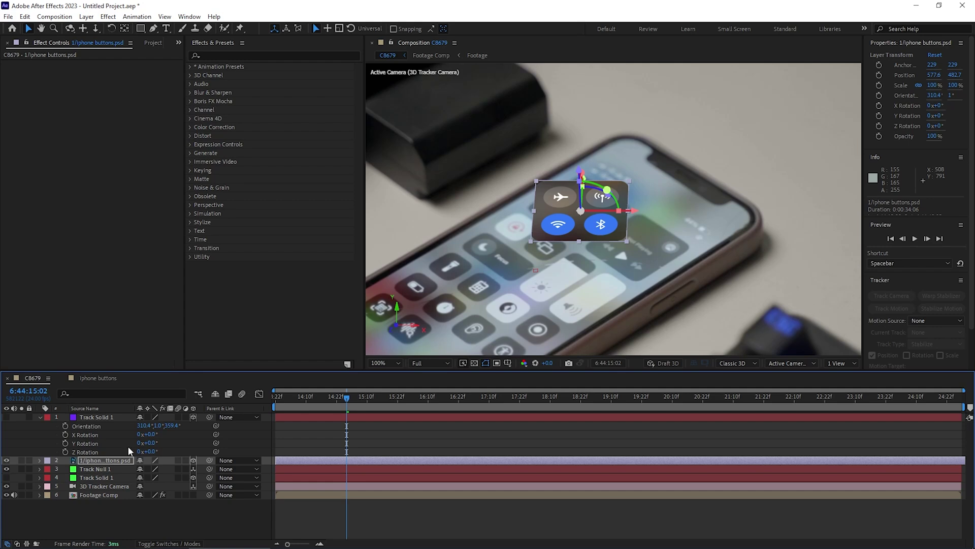
# Rotate the panel to line up with the phone's tile and scale it to about 75.3%.
pyautogui.moveTo(608, 190); pyautogui.dragTo(607, 215)
pyautogui.moveTo(578, 254); pyautogui.dragTo(579, 246)
pyautogui.moveTo(619, 211); pyautogui.dragTo(587, 211)
pyautogui.scroll(1, 609, 204)
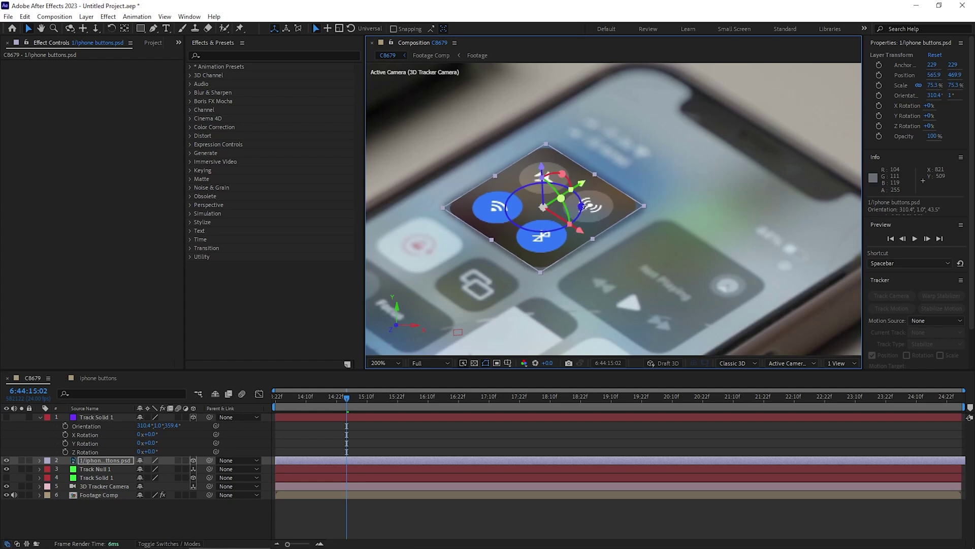
pyautogui.scroll(-5, 627, 232)
# Preview the composition from the start to check the panel tracking with the phone.
pyautogui.click(635, 237)
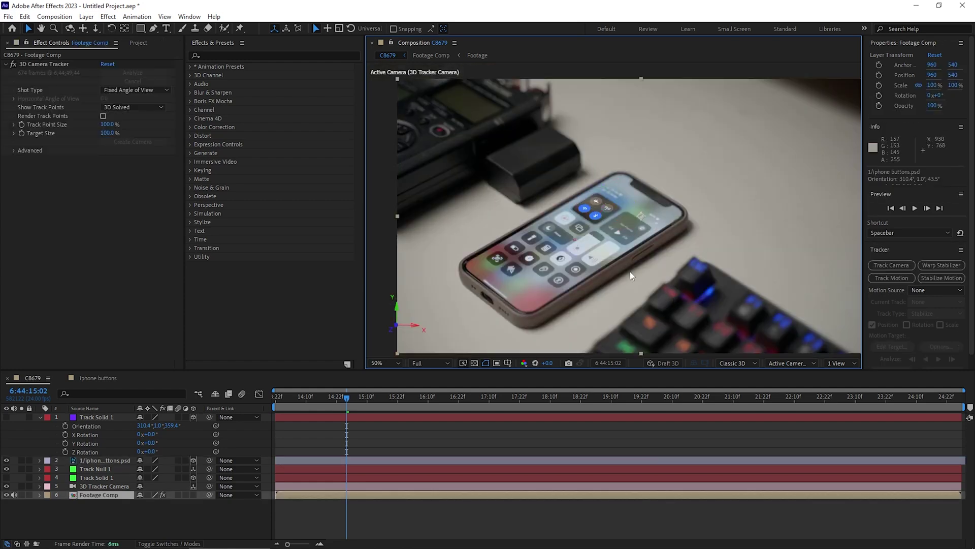
pyautogui.scroll(2, 649, 282)
pyautogui.moveTo(314, 401); pyautogui.dragTo(59, 433)
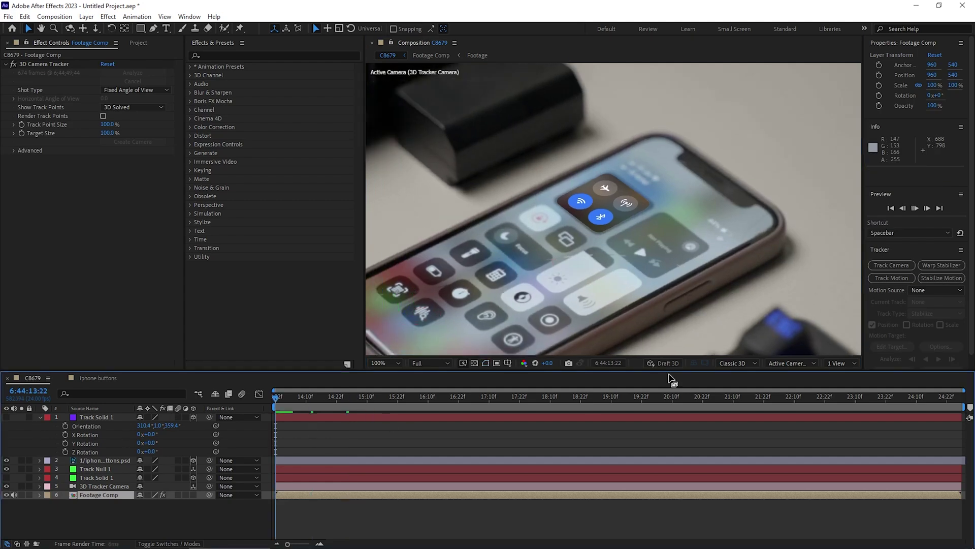
pyautogui.press('space')
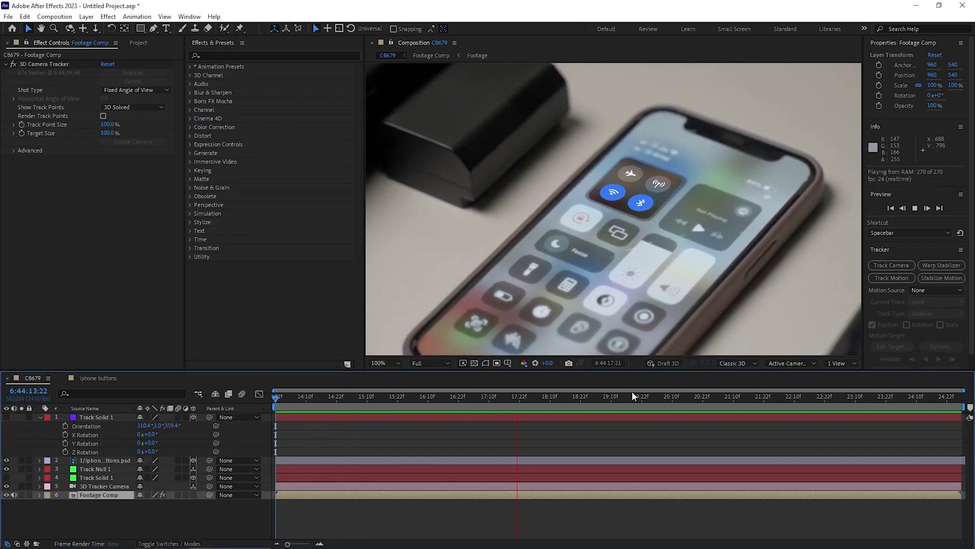
pyautogui.press('space')
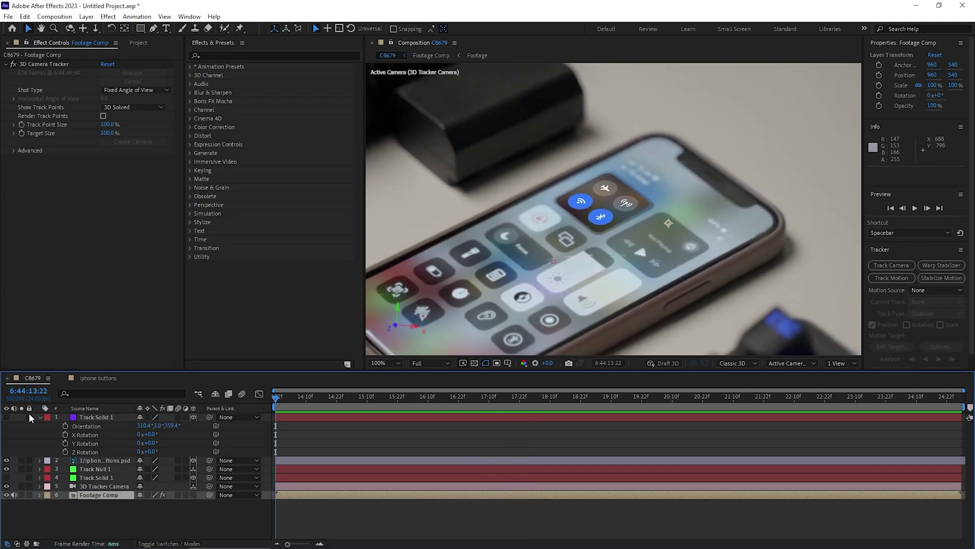
# Delete the purple Track Solid 1 helper layer.
pyautogui.click(40, 417)
pyautogui.click(85, 417)
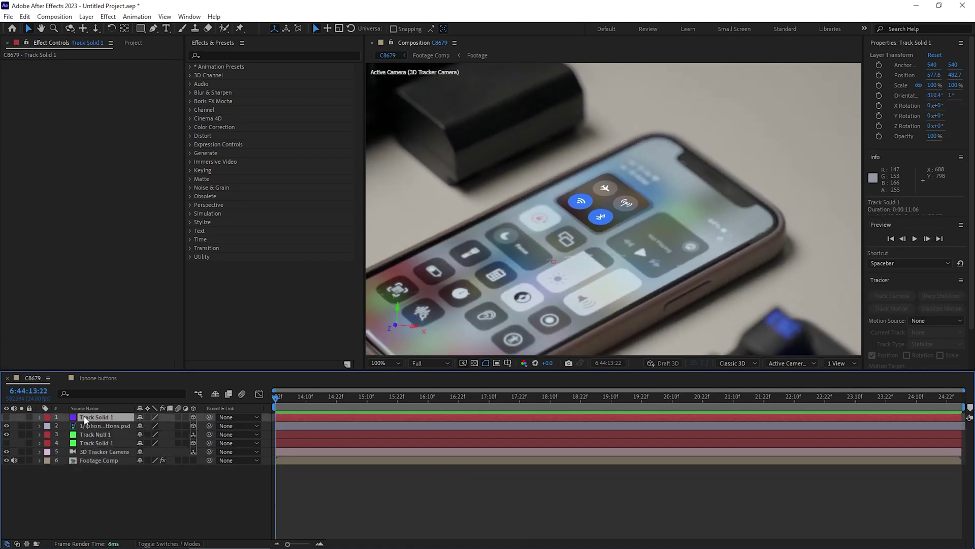
pyautogui.press('Delete')
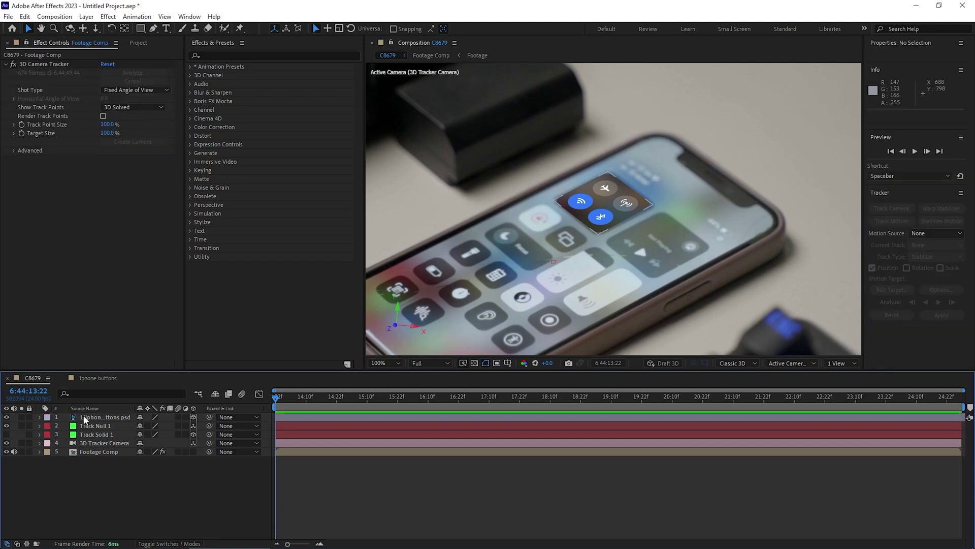
# Duplicate the buttons layer, slide the copy further along the phone, and open the iphone buttons comp.
pyautogui.click(109, 418)
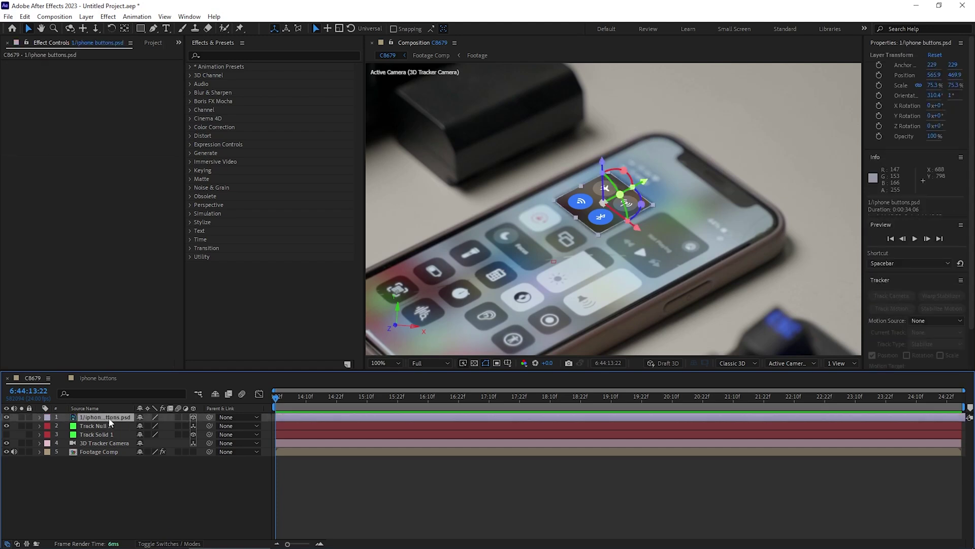
pyautogui.hotkey('ctrl', 'd')
pyautogui.moveTo(639, 231); pyautogui.dragTo(686, 276)
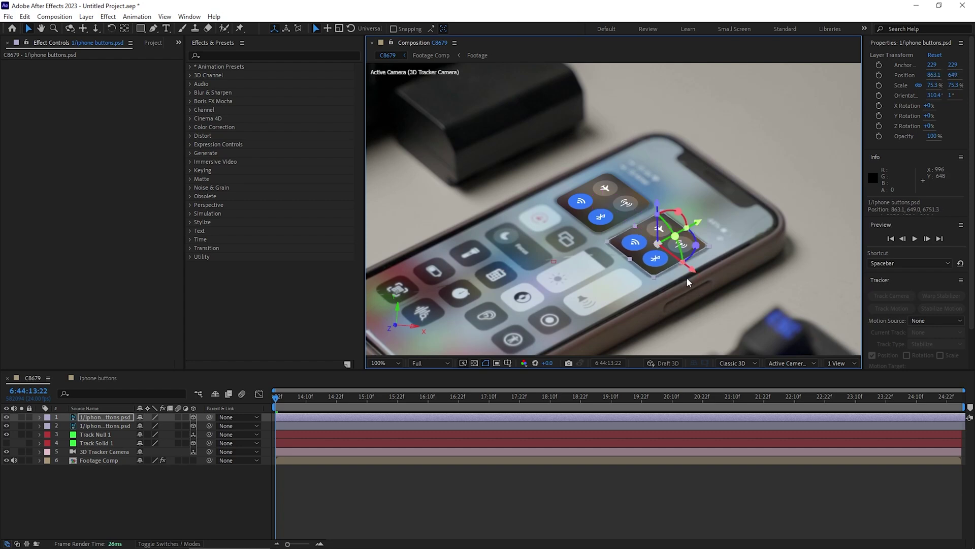
pyautogui.click(102, 379)
pyautogui.click(90, 416)
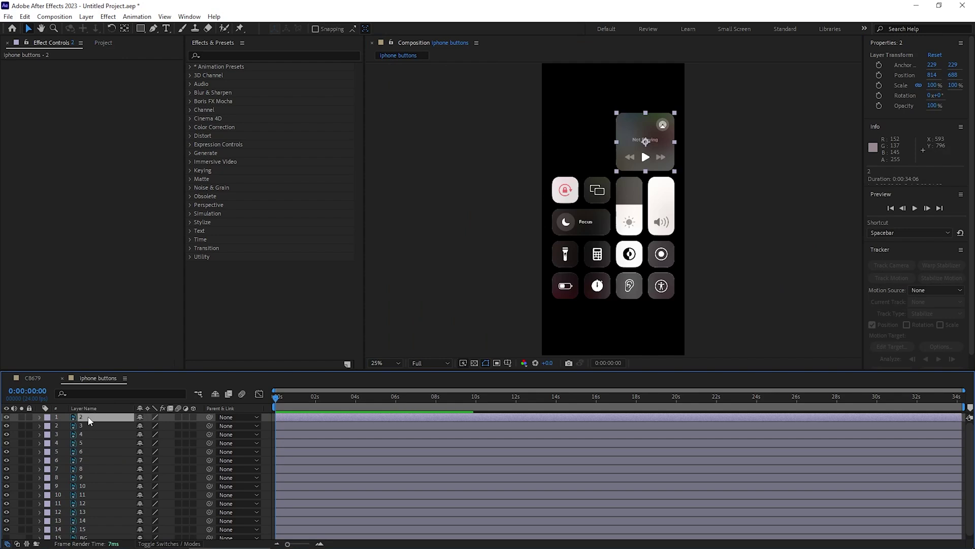
# Move the media widget layer from iphone buttons into C8679 as a 3D layer.
pyautogui.hotkey('ctrl', 'x')
pyautogui.click(41, 379)
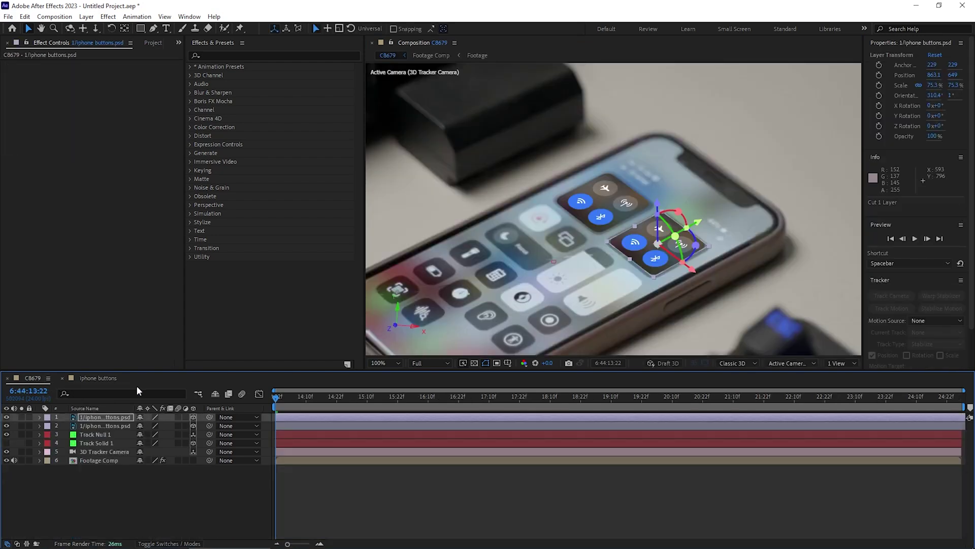
pyautogui.hotkey('ctrl', 'v')
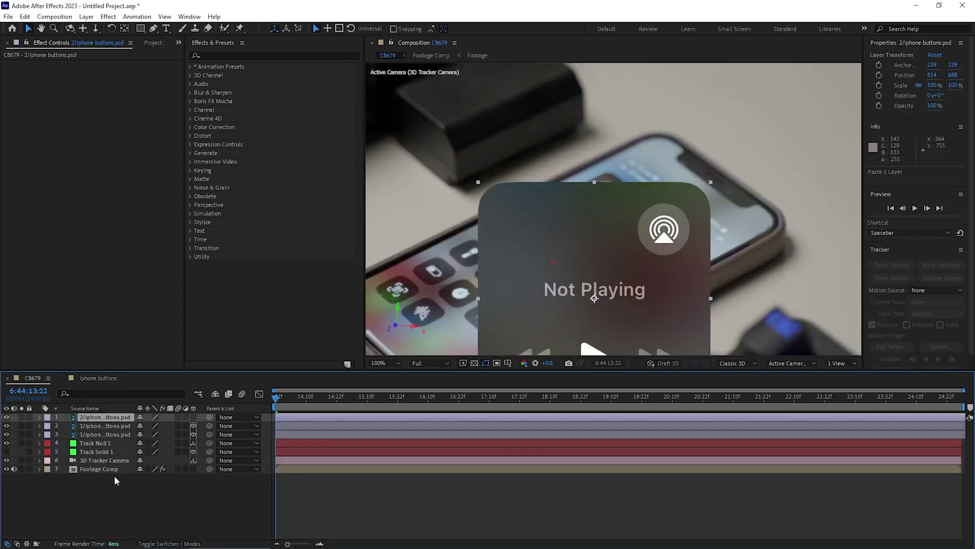
pyautogui.click(193, 417)
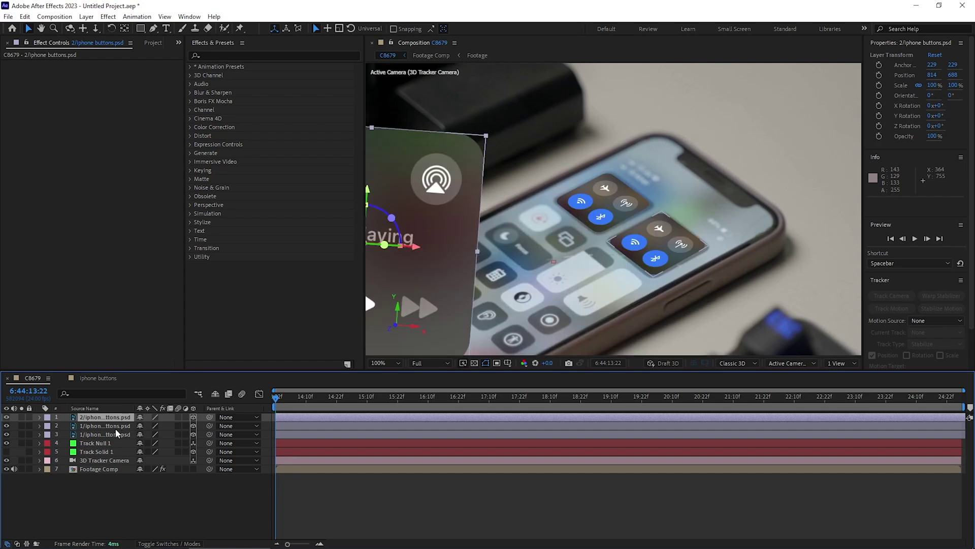
# Give the media widget the tile panel's position and orientation so it lies flat on the phone.
pyautogui.click(115, 427)
pyautogui.press('p')
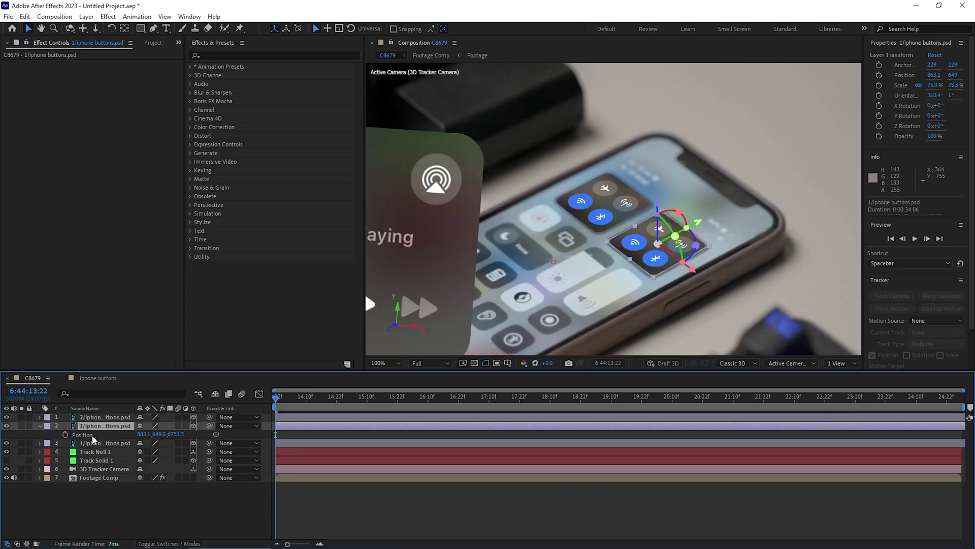
pyautogui.click(93, 437)
pyautogui.click(103, 417)
pyautogui.hotkey('ctrl', 'v')
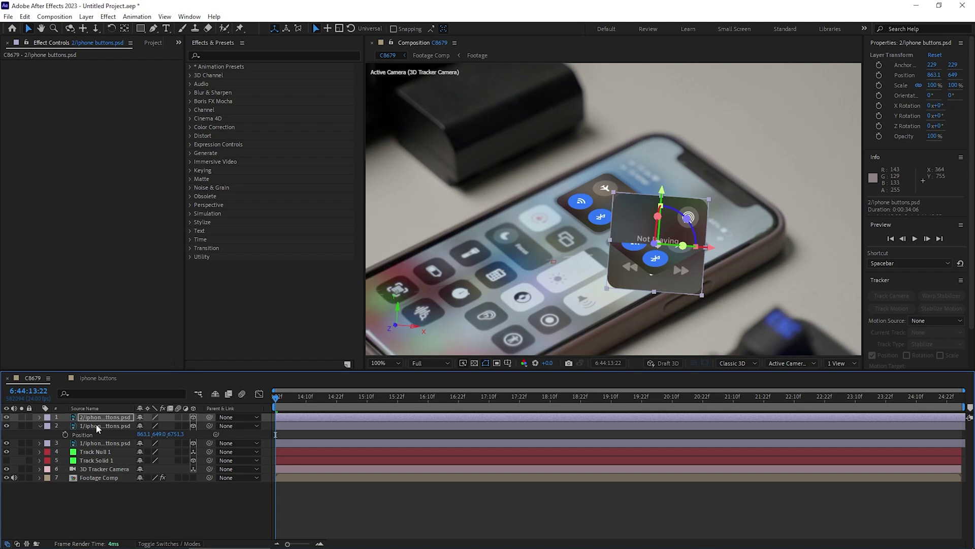
pyautogui.click(92, 425)
pyautogui.press('r')
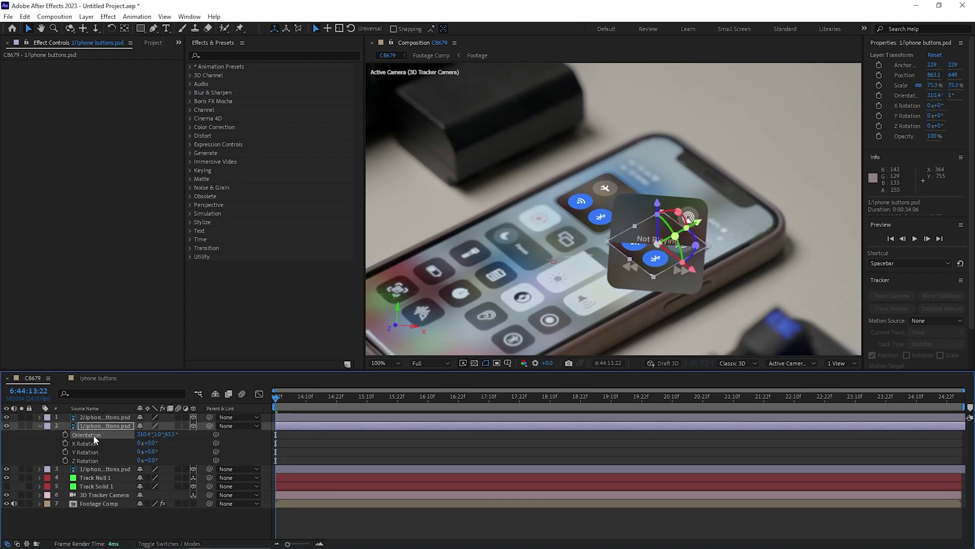
pyautogui.click(102, 418)
pyautogui.hotkey('ctrl', 'v')
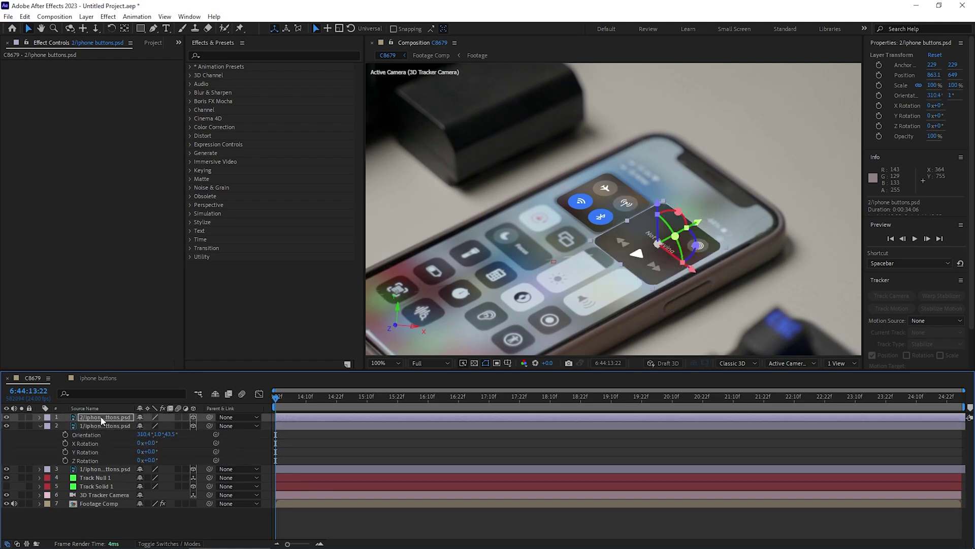
pyautogui.click(99, 426)
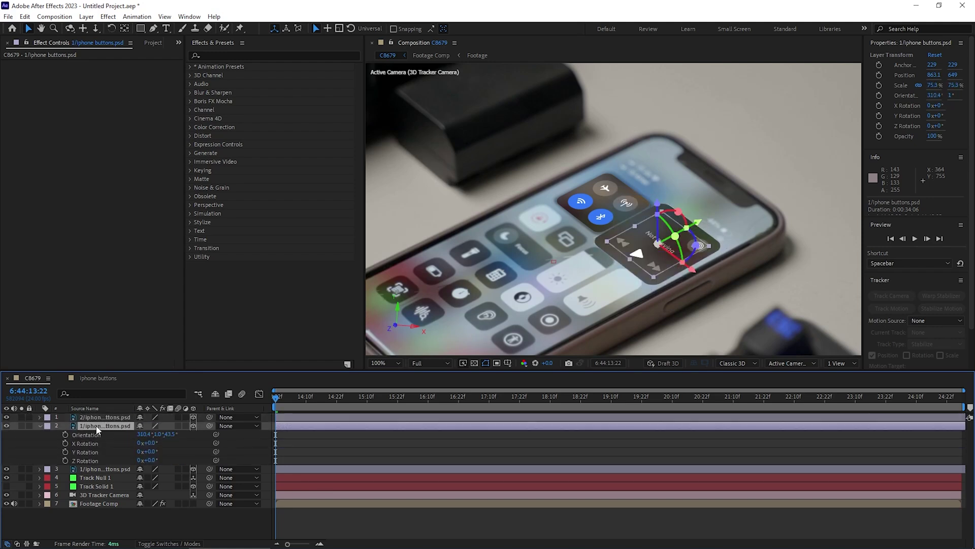
pyautogui.press('s')
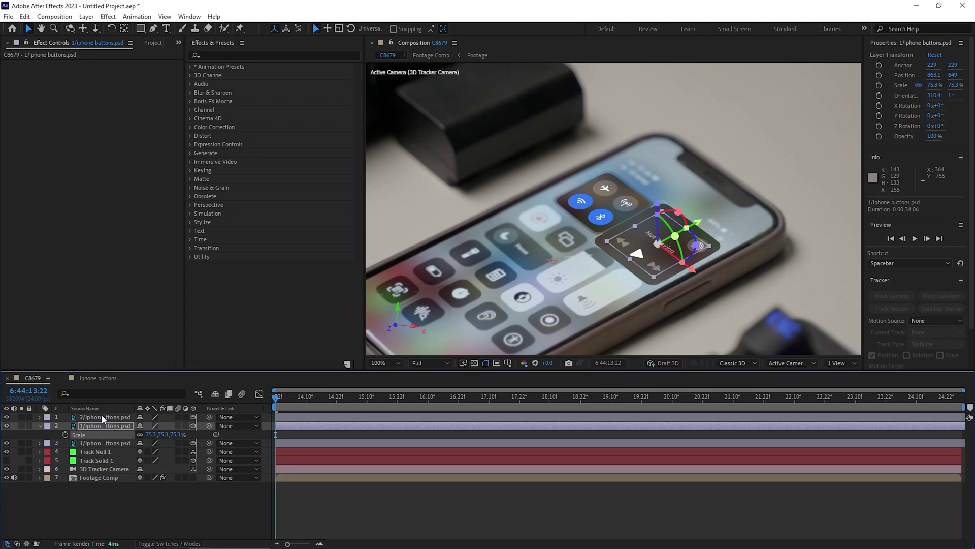
pyautogui.click(102, 417)
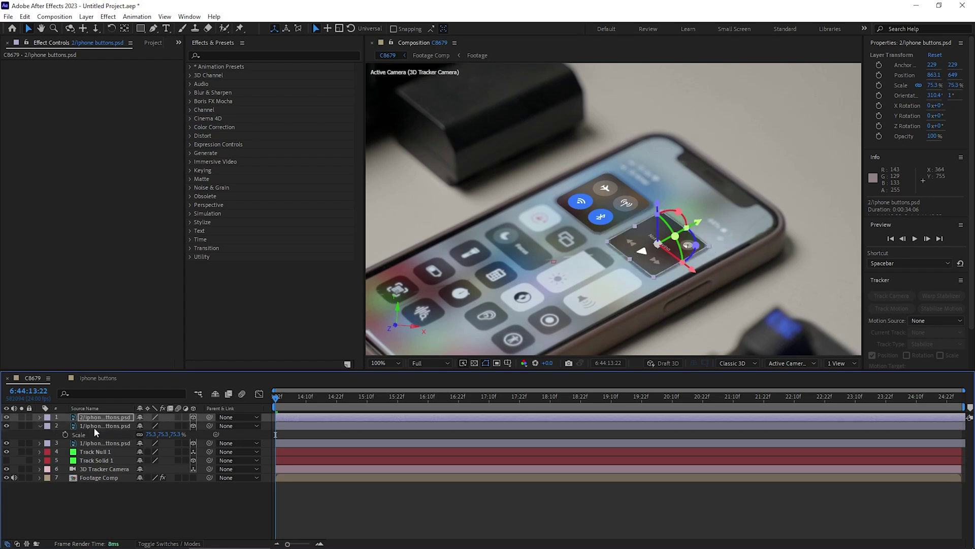
# Delete the extra button copy and enlarge the media tile to 81.6% over the Not Playing tile.
pyautogui.click(93, 427)
pyautogui.press('Delete')
pyautogui.press('.')
pyautogui.click(703, 296)
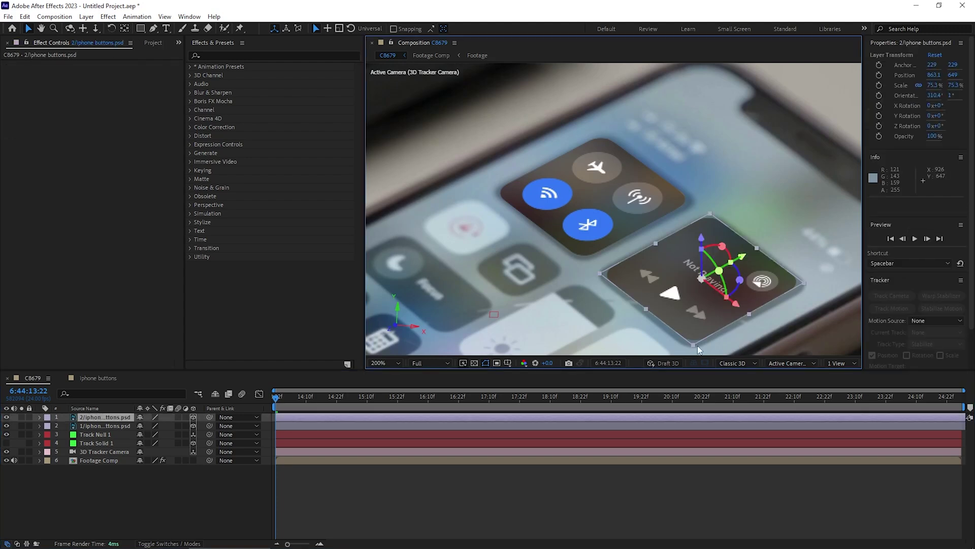
pyautogui.moveTo(693, 345); pyautogui.dragTo(690, 349)
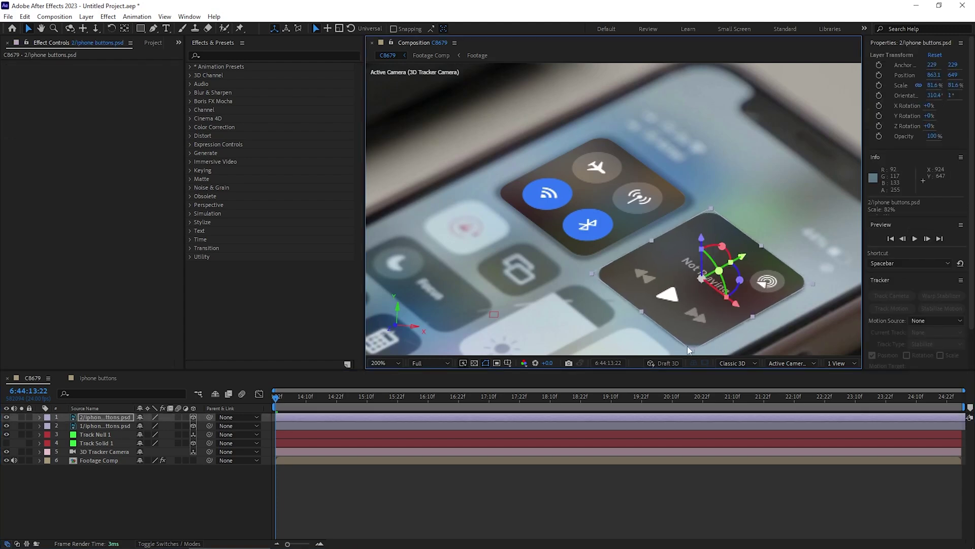
pyautogui.press(',')
pyautogui.click(96, 462)
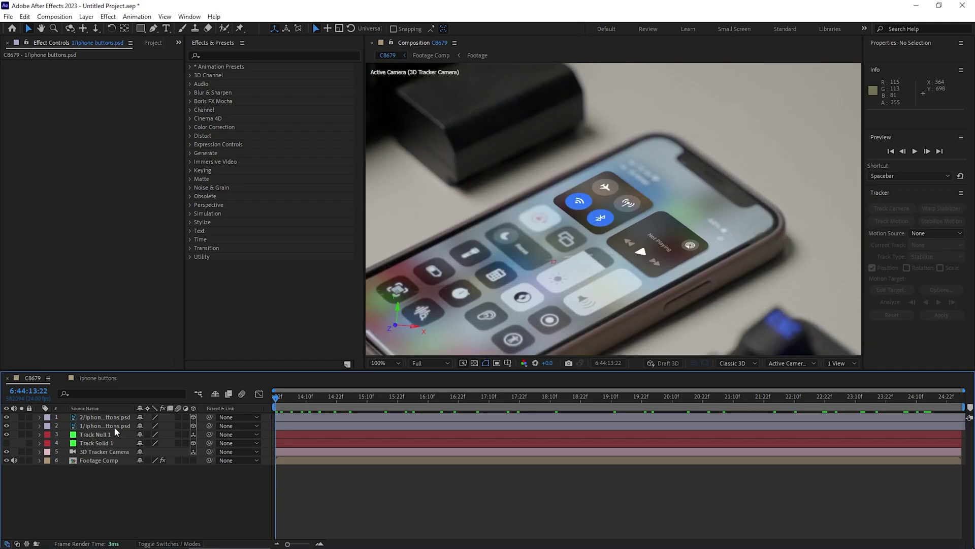
# Copy button layers 3–6 from iphone buttons and paste them into C8679 as 3D layers.
pyautogui.click(100, 378)
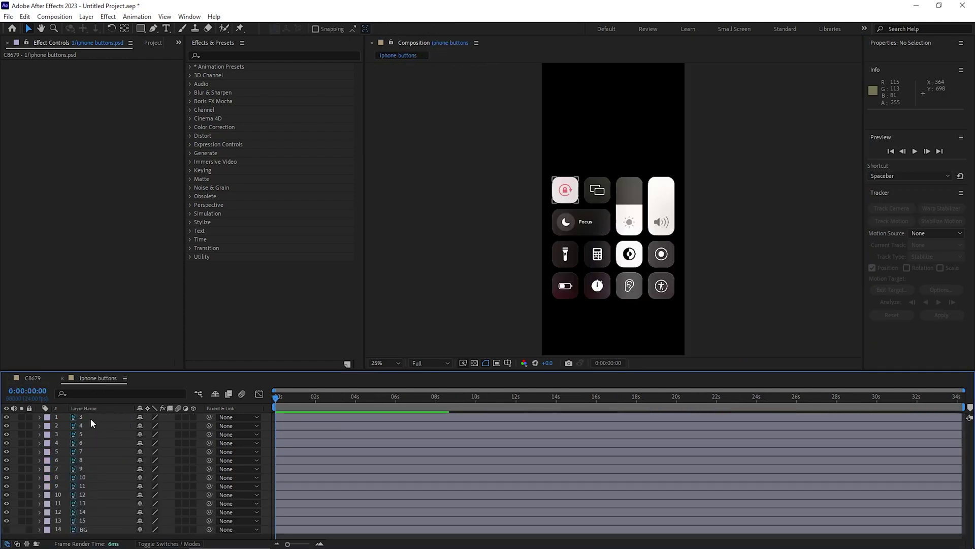
pyautogui.click(91, 418)
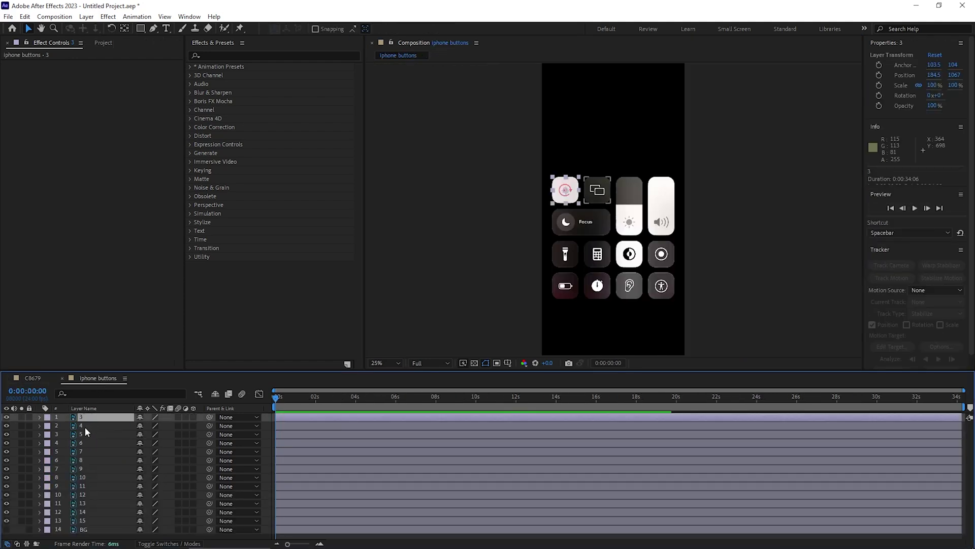
pyautogui.keyDown('shift'); pyautogui.click(84, 426); pyautogui.keyUp('shift')
pyautogui.keyDown('shift'); pyautogui.click(87, 435); pyautogui.keyUp('shift')
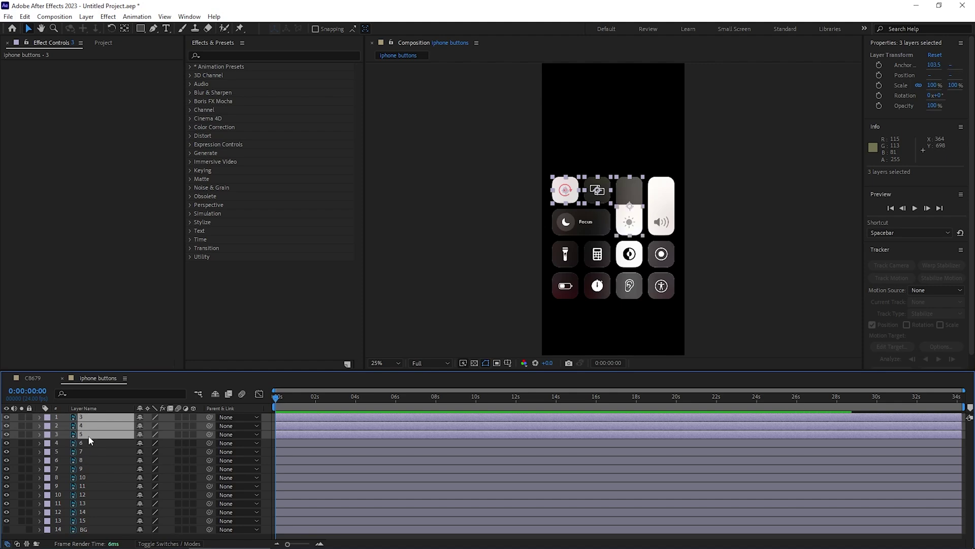
pyautogui.keyDown('shift'); pyautogui.click(90, 444); pyautogui.keyUp('shift')
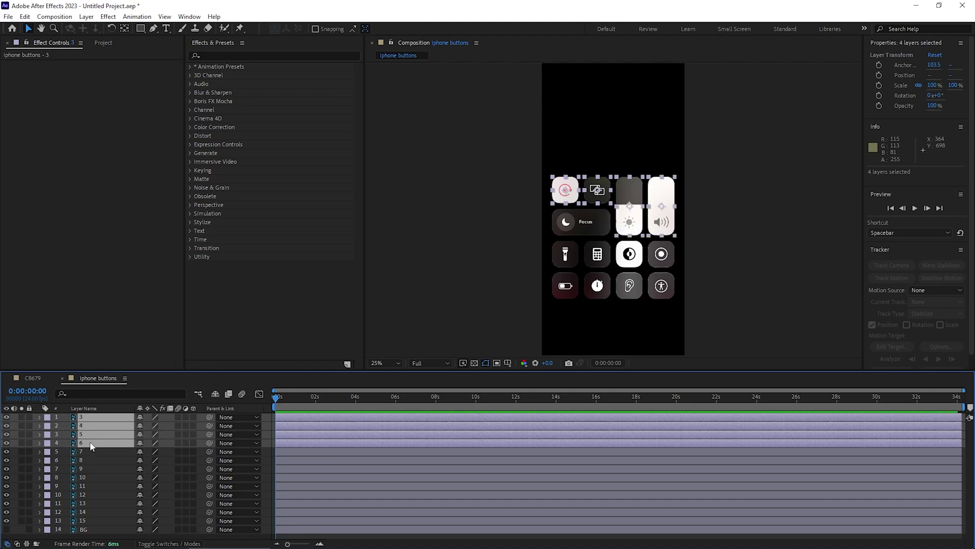
pyautogui.hotkey('ctrl', 'c')
pyautogui.click(32, 378)
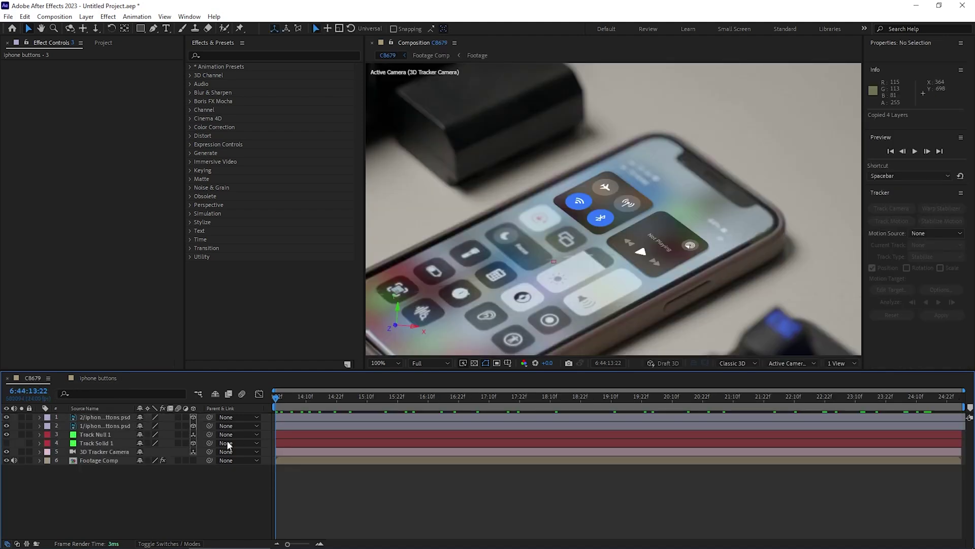
pyautogui.hotkey('ctrl', 'v')
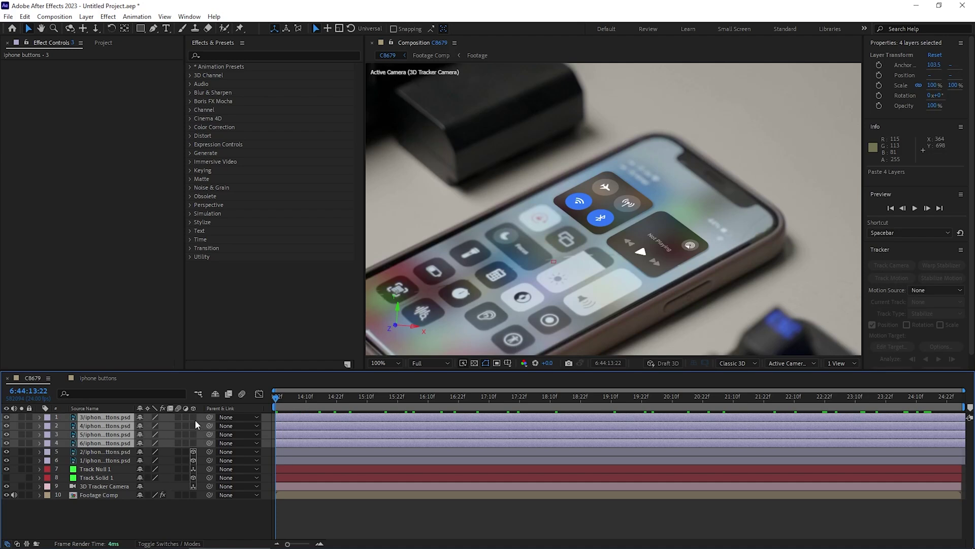
pyautogui.click(194, 443)
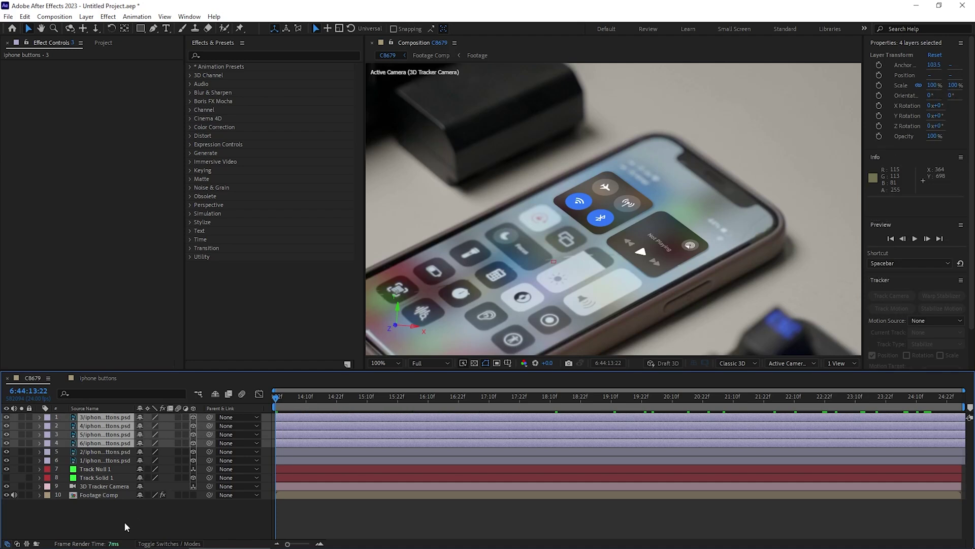
pyautogui.press(',')
pyautogui.press(',')
pyautogui.press(',')
pyautogui.press(',')
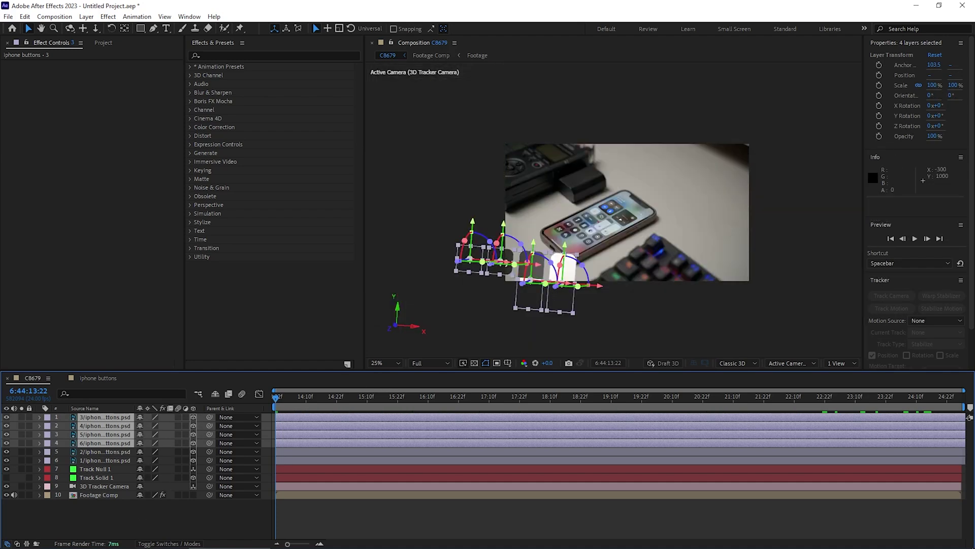
pyautogui.press('.')
pyautogui.press('.')
pyautogui.press('.')
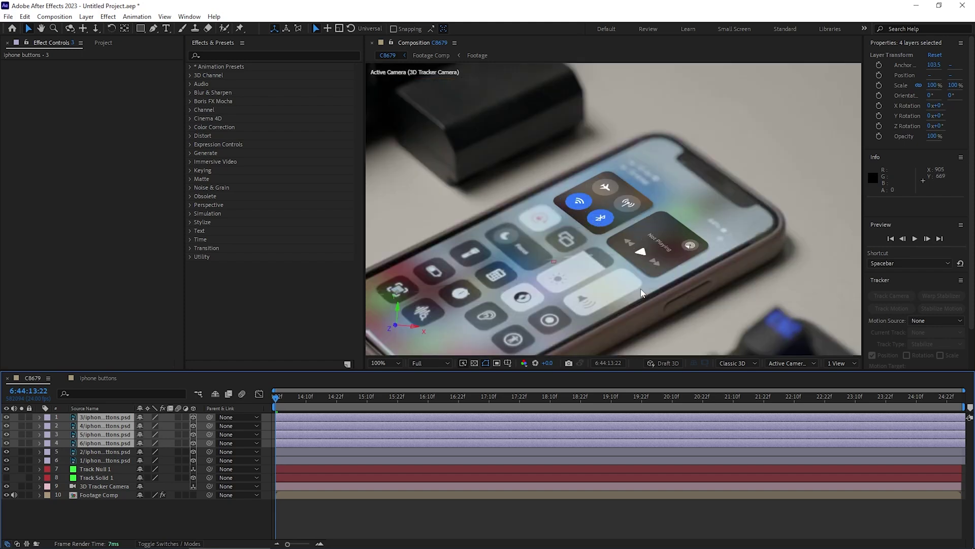
# Copy the media tile's position, scale and orientation and paste them onto layer 3.
pyautogui.click(101, 452)
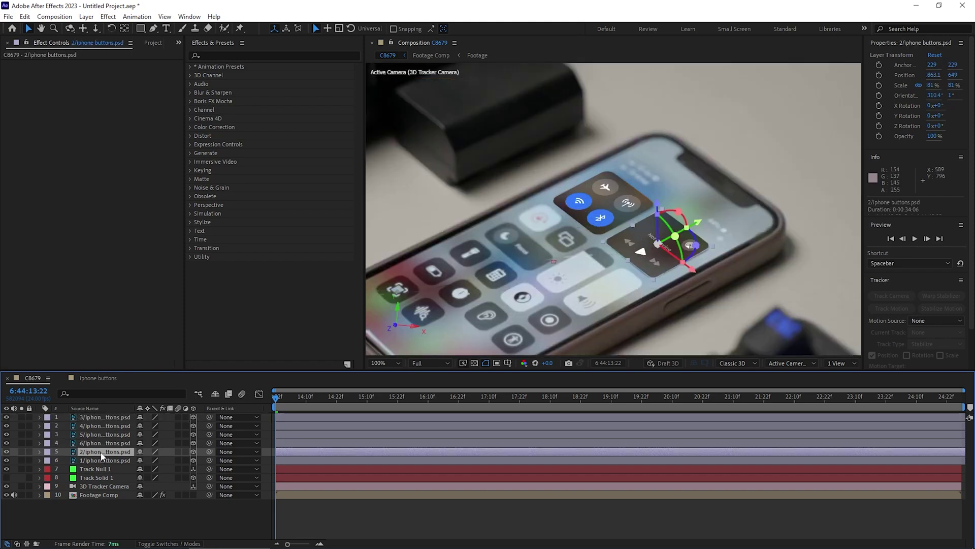
pyautogui.press('p')
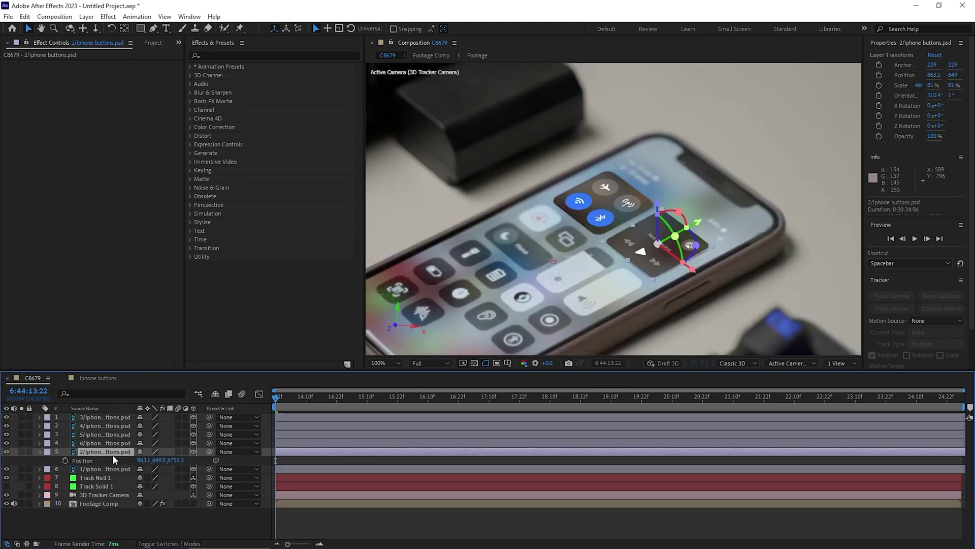
pyautogui.hotkey('shift', 'r')
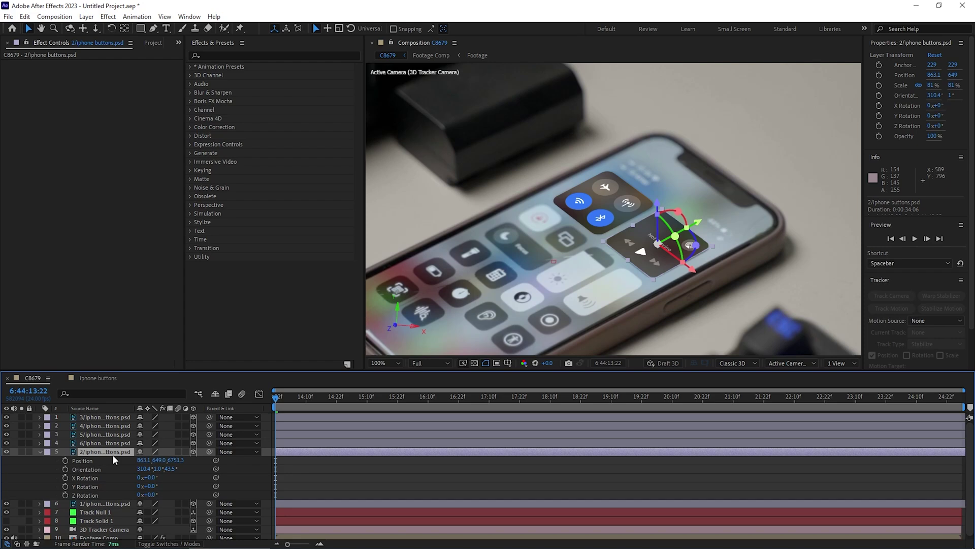
pyautogui.hotkey('shift', 's')
pyautogui.click(94, 459)
pyautogui.keyDown('shift'); pyautogui.click(93, 468); pyautogui.keyUp('shift')
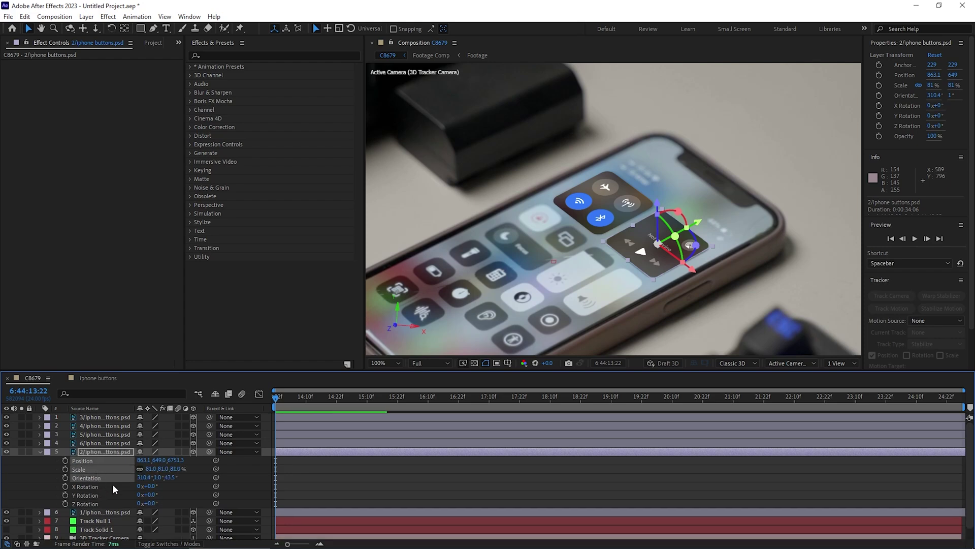
pyautogui.click(41, 453)
pyautogui.click(98, 443)
pyautogui.hotkey('ctrl', 'v')
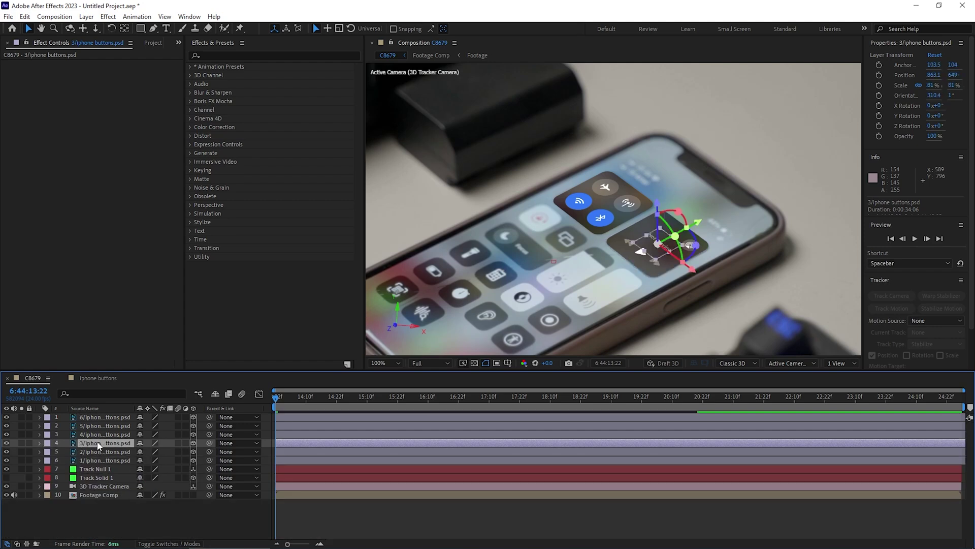
# Place layer 3 over the rotation-lock tile at the phone's upper left.
pyautogui.press('.')
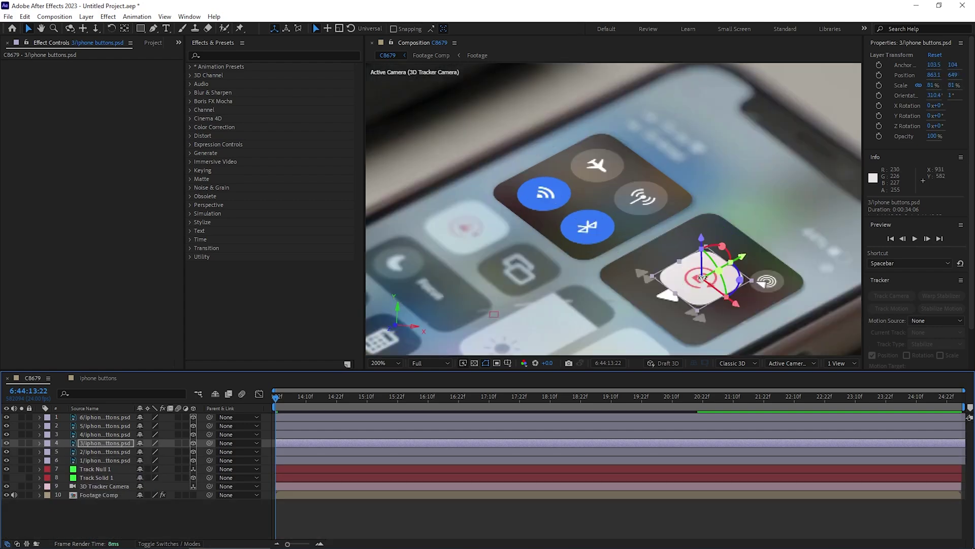
pyautogui.moveTo(692, 271); pyautogui.dragTo(520, 212)
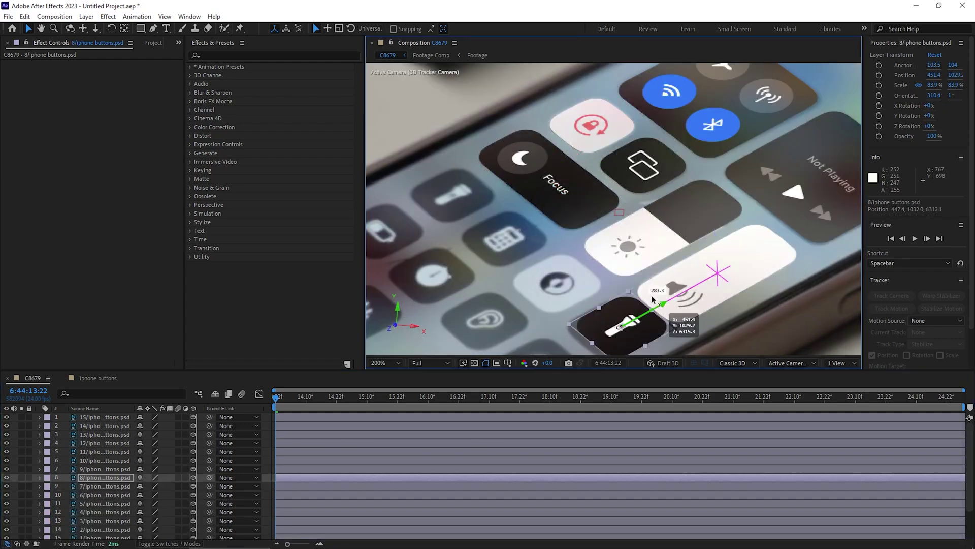
pyautogui.press('p')
pyautogui.hotkey('shift', 's')
pyautogui.hotkey('shift', 'r')
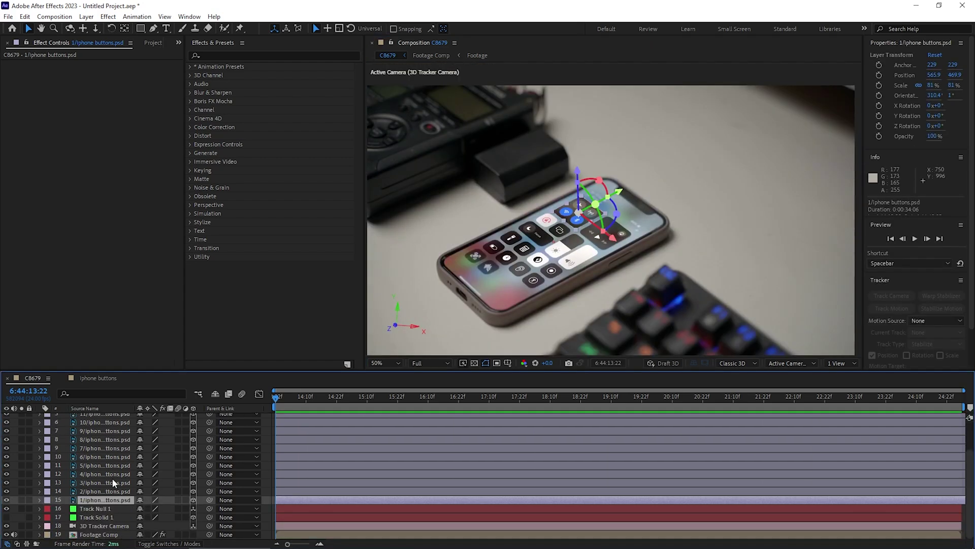
pyautogui.scroll(2, 112, 477)
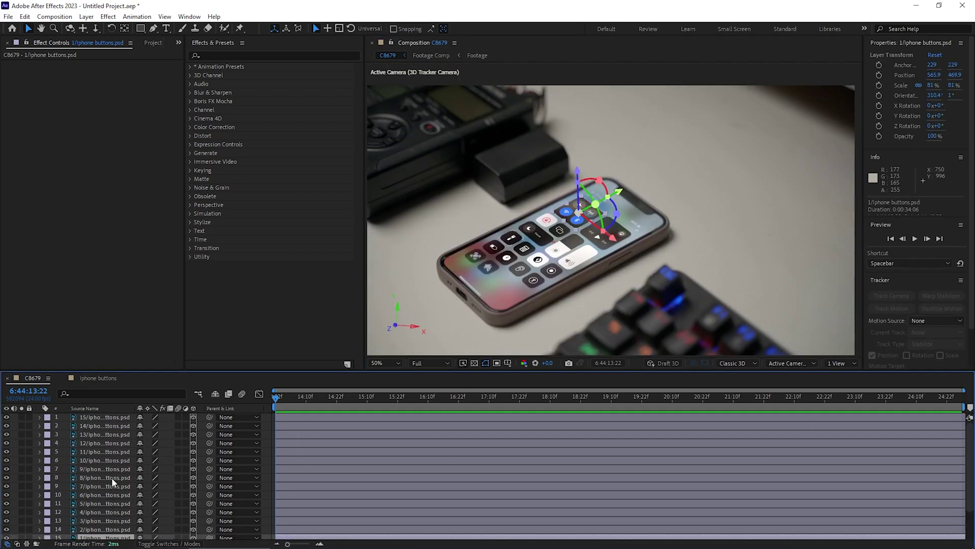
# Keyframe Position on all 15 tiles at 6:44:14:12, then raise them higher at a later frame.
pyautogui.keyDown('shift'); pyautogui.click(110, 416); pyautogui.keyUp('shift')
pyautogui.moveTo(366, 370); pyautogui.dragTo(365, 333)
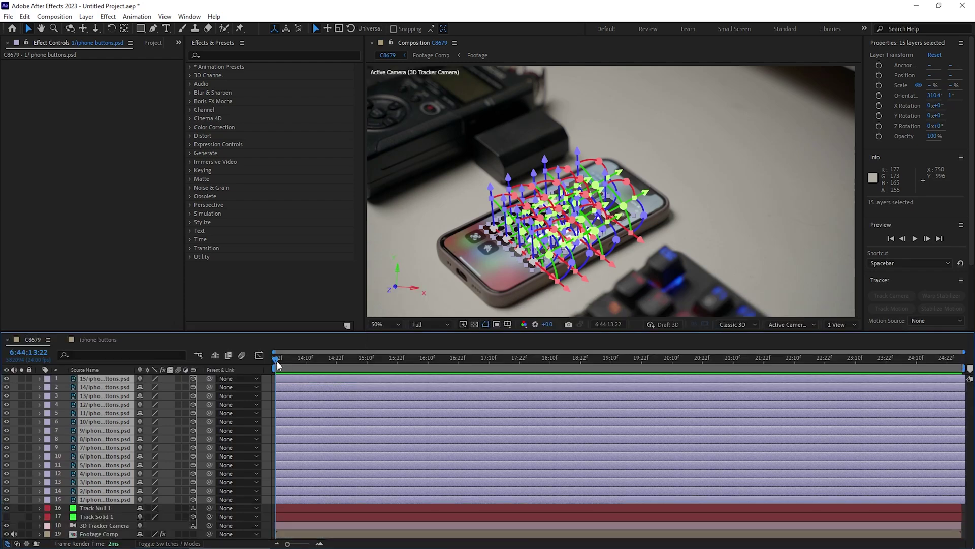
pyautogui.press('p')
pyautogui.click(309, 365)
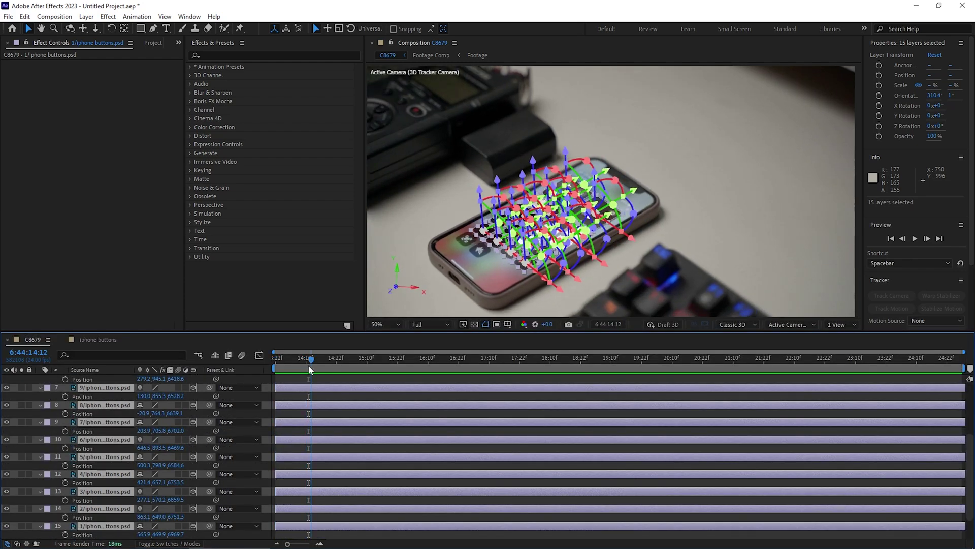
pyautogui.click(65, 394)
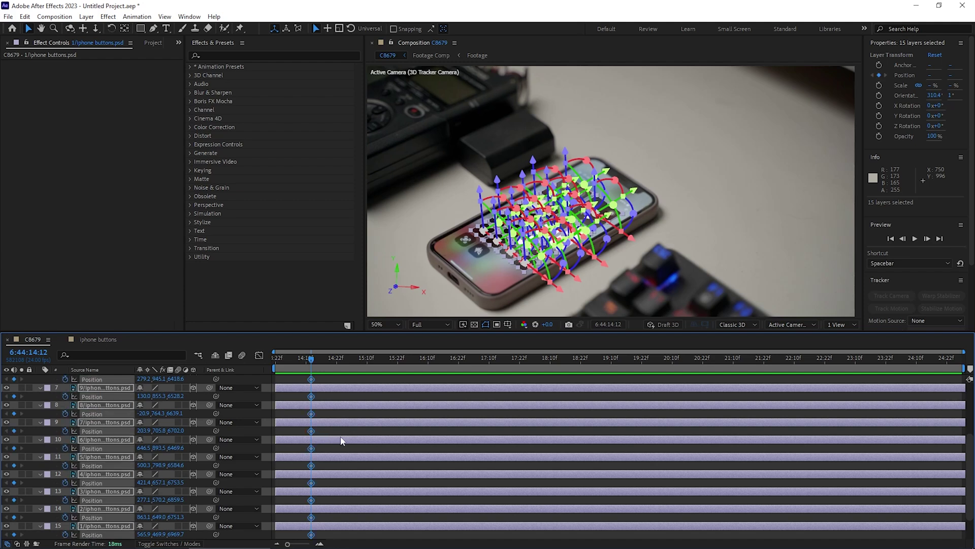
pyautogui.press('space')
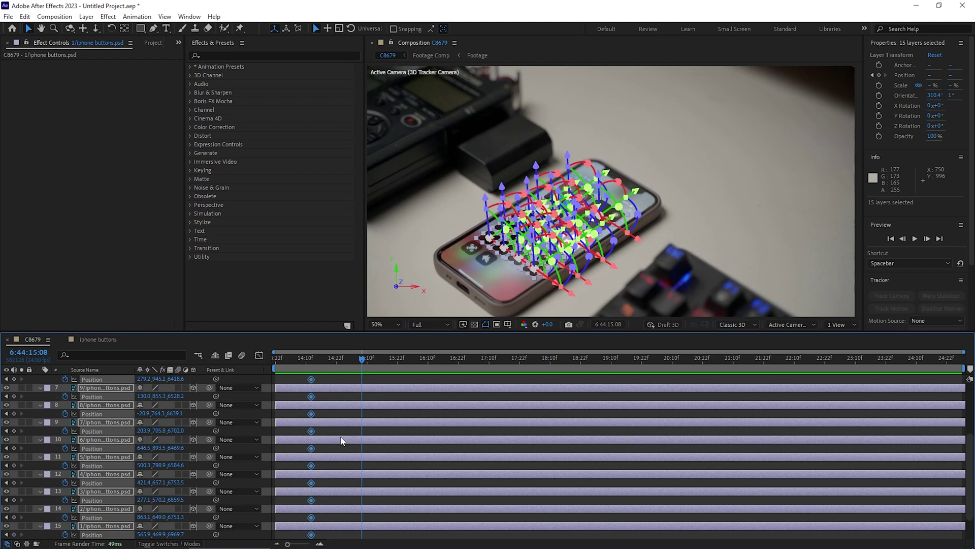
pyautogui.scroll(3, 342, 440)
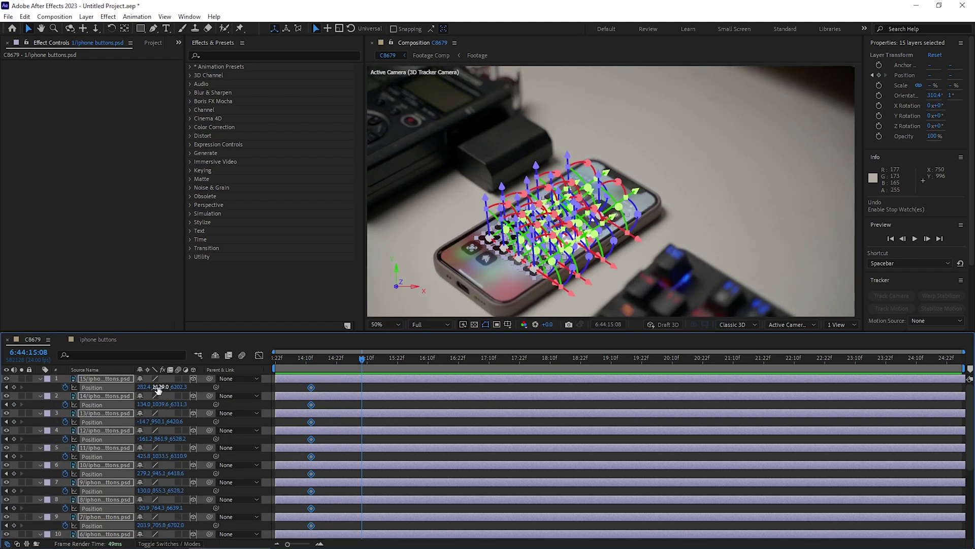
pyautogui.moveTo(131, 386); pyautogui.dragTo(74, 386)
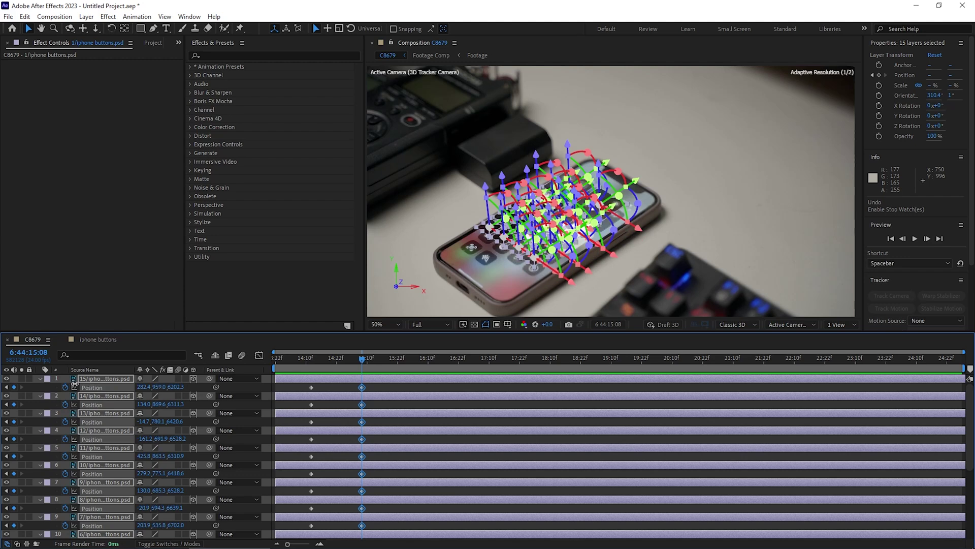
pyautogui.moveTo(40, 379); pyautogui.dragTo(36, 379)
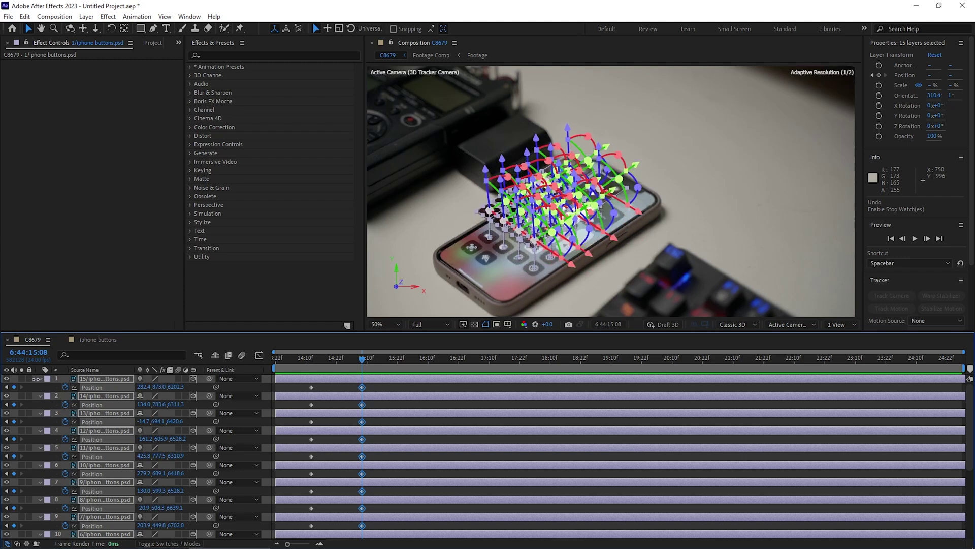
pyautogui.moveTo(442, 89); pyautogui.dragTo(289, 349)
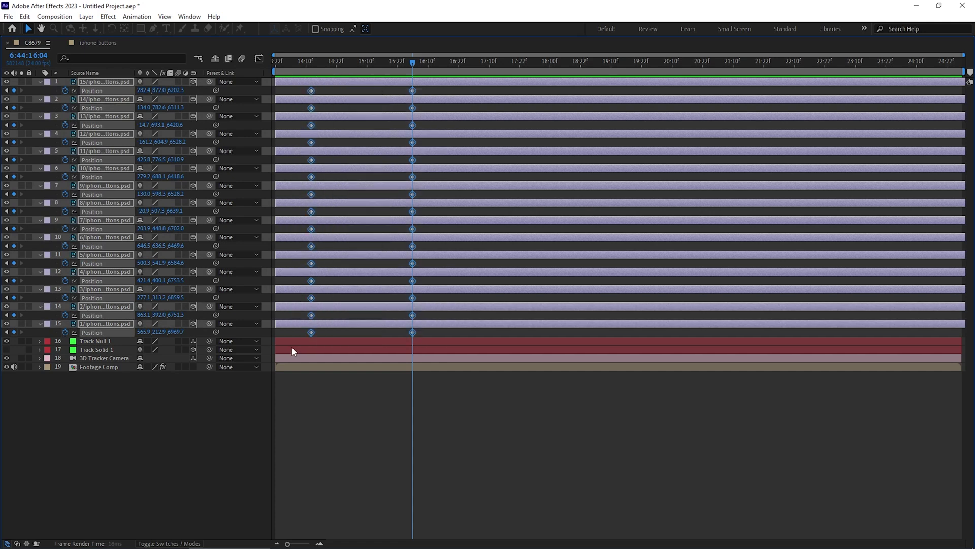
# Easy-ease the Position keyframes and stretch the final keyframe's incoming influence to about 87.74%.
pyautogui.press('F9')
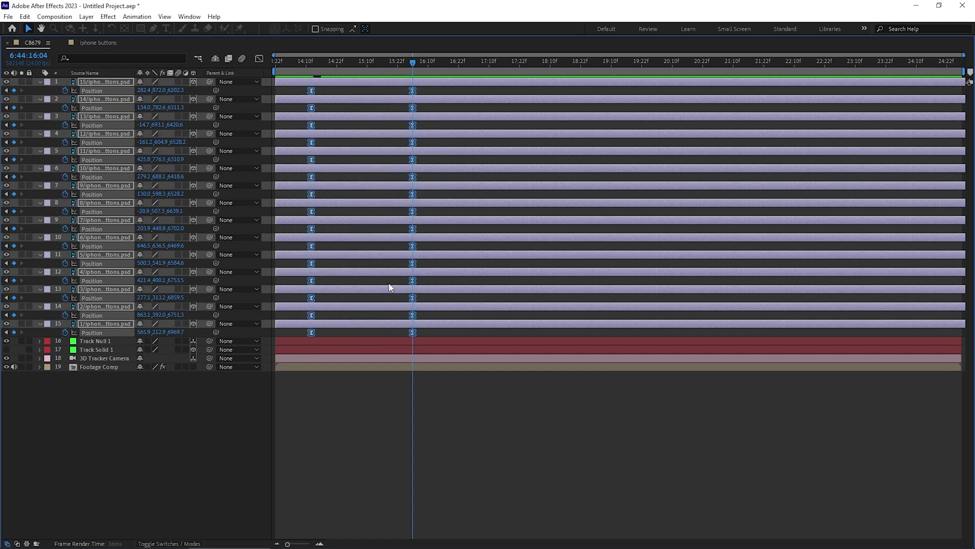
pyautogui.click(259, 59)
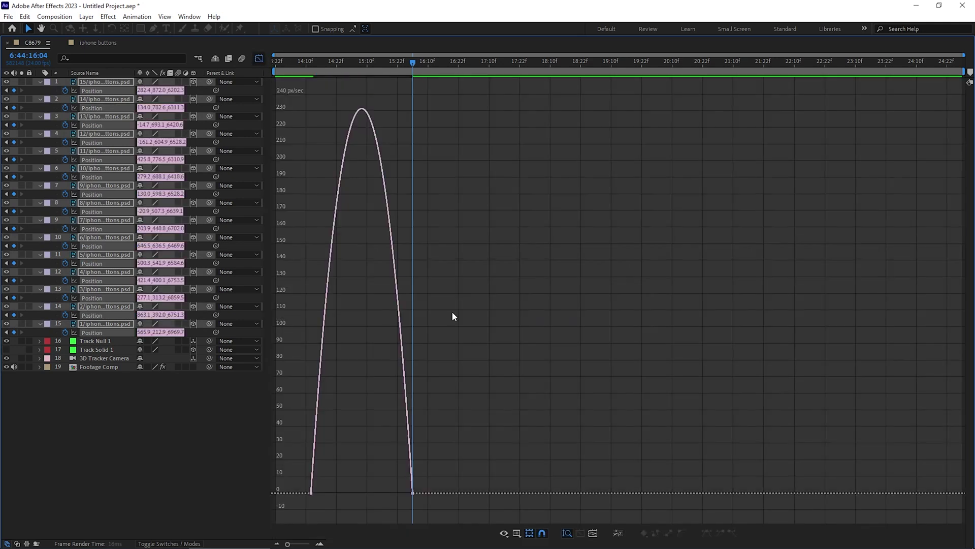
pyautogui.moveTo(516, 435); pyautogui.dragTo(337, 514)
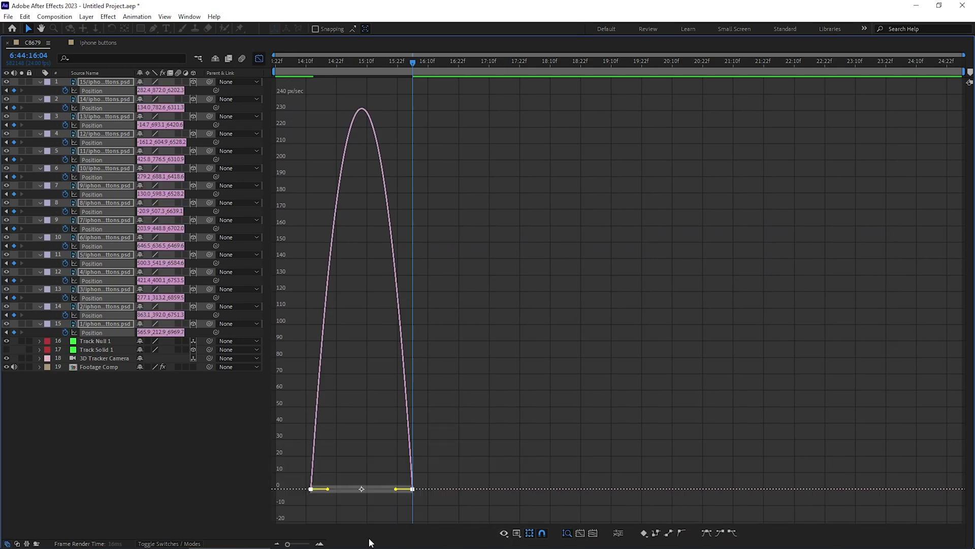
pyautogui.click(320, 544)
pyautogui.moveTo(470, 538); pyautogui.dragTo(406, 542)
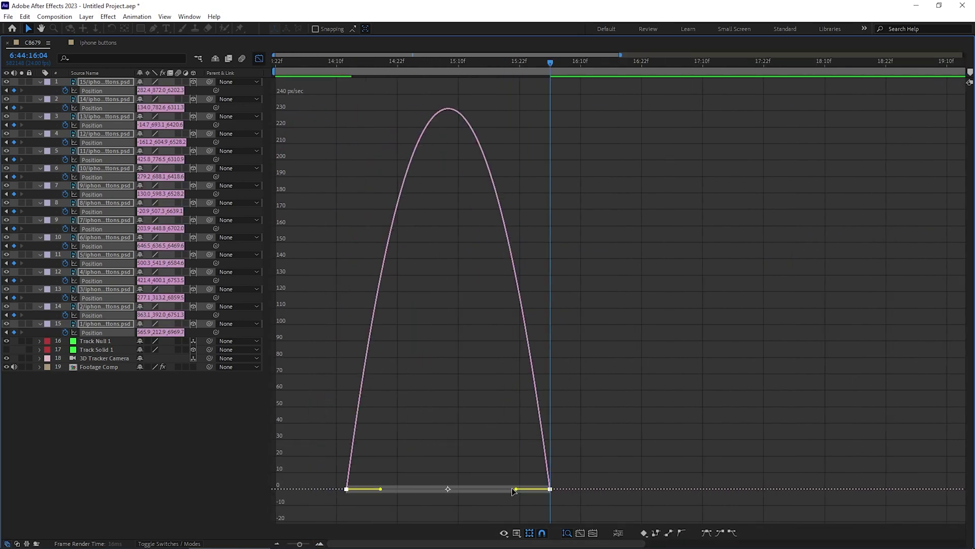
pyautogui.moveTo(484, 490); pyautogui.dragTo(453, 491)
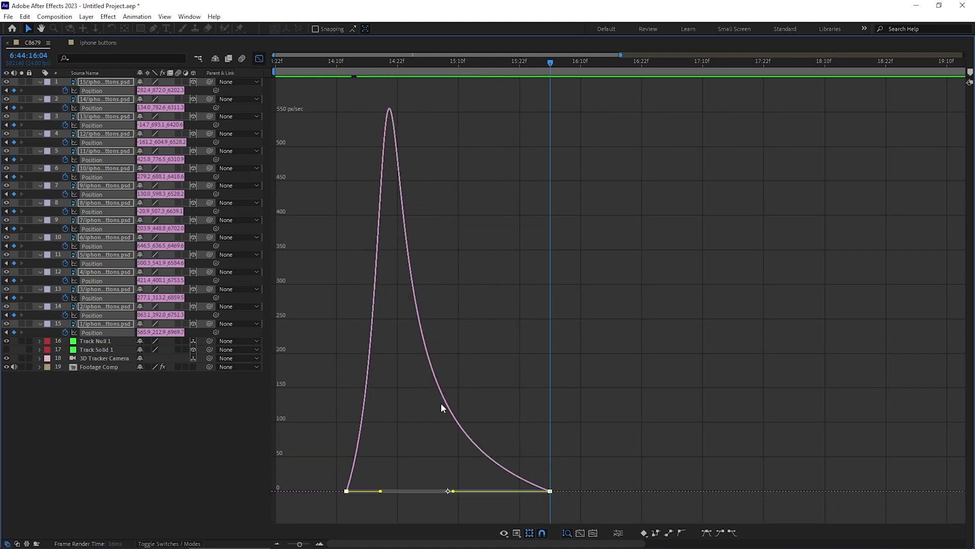
pyautogui.click(262, 59)
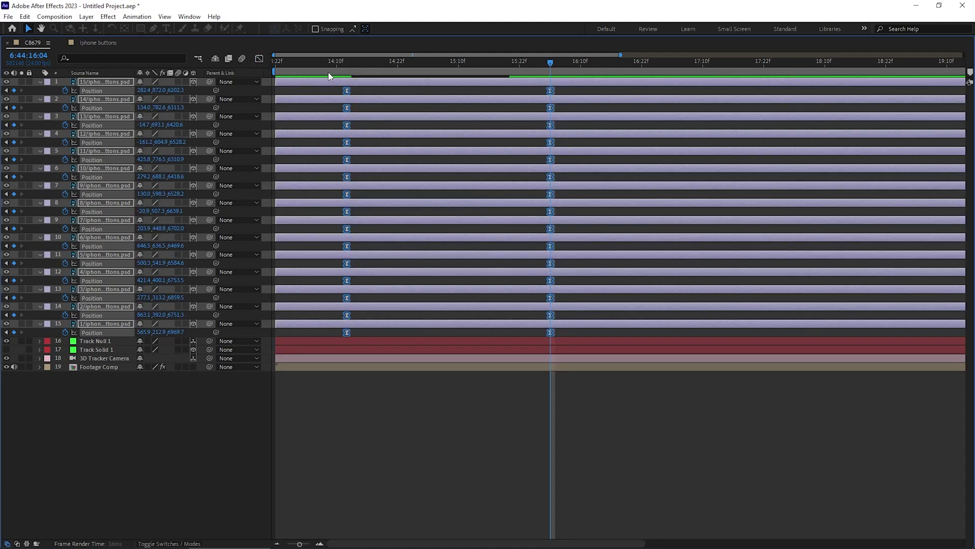
# Stagger layers 14, 13 and 12's Position keyframes to start at 14:22f, 15:08f and 10 frames later.
pyautogui.press('`')
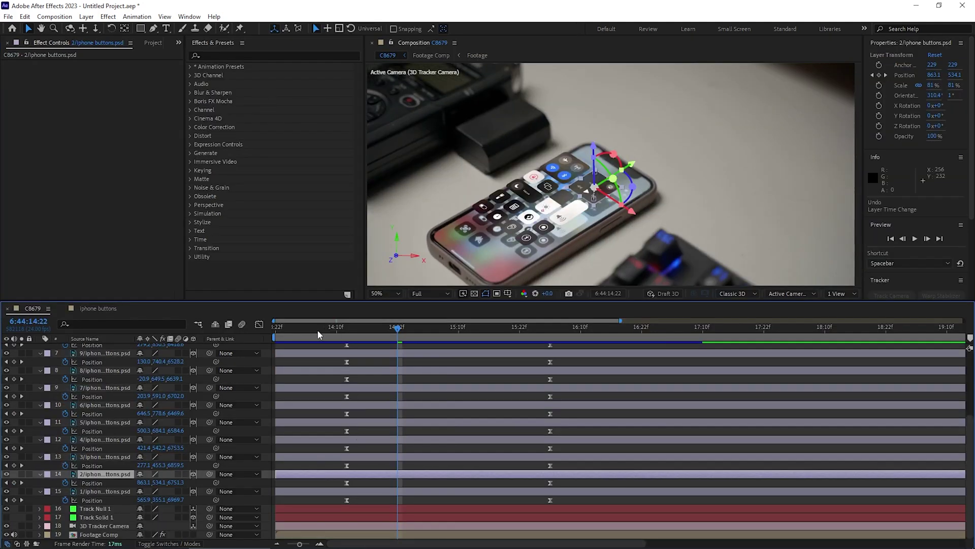
pyautogui.moveTo(320, 333); pyautogui.dragTo(348, 341)
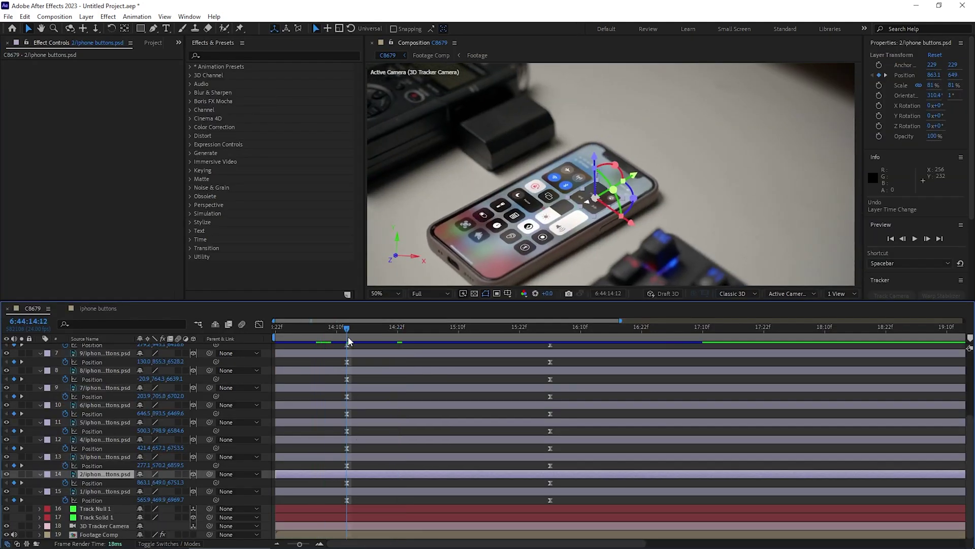
pyautogui.press('k')
pyautogui.click(559, 487)
pyautogui.moveTo(559, 487); pyautogui.dragTo(398, 484)
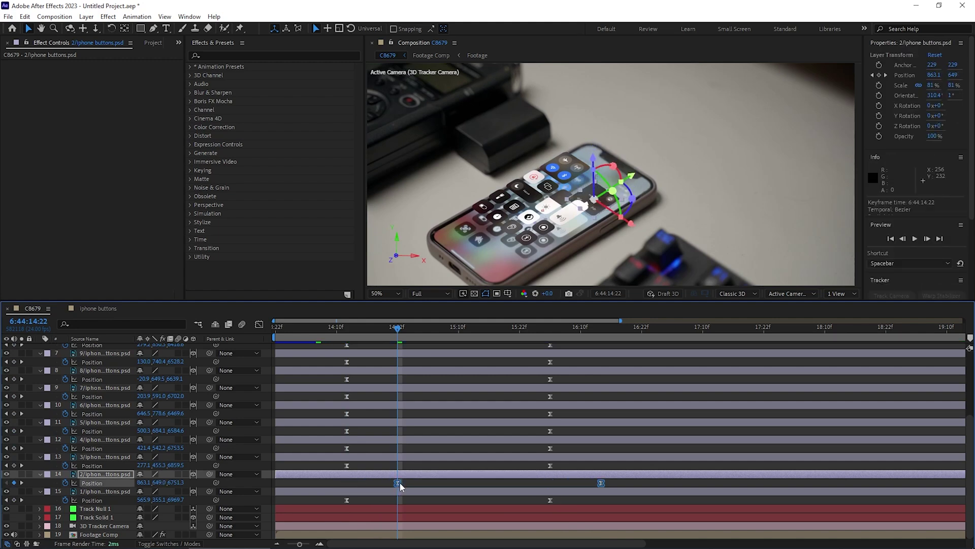
pyautogui.hotkey('shift', 'pagedown')
pyautogui.moveTo(560, 463); pyautogui.dragTo(451, 470)
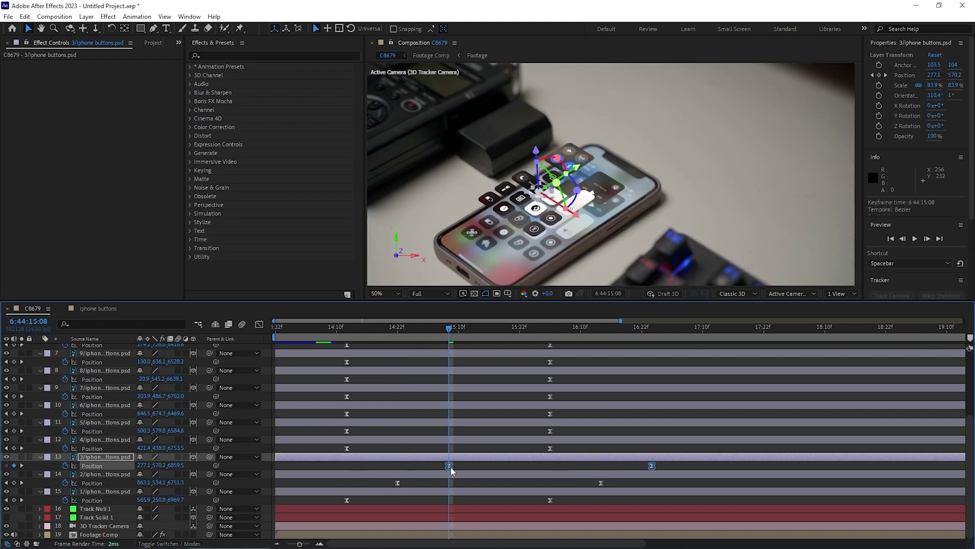
pyautogui.hotkey('shift', 'pagedown')
pyautogui.moveTo(574, 448); pyautogui.dragTo(500, 449)
# Continue the 10-frame Position stagger for layers 11 through 7.
pyautogui.hotkey('shift', 'pagedown')
pyautogui.moveTo(574, 428)
pyautogui.mouseDown()
pyautogui.moveTo(490, 444)
pyautogui.moveTo(325, 444)
pyautogui.moveTo(566, 431)
pyautogui.moveTo(342, 436)
pyautogui.moveTo(559, 436)
pyautogui.mouseUp()
pyautogui.hotkey('shift', 'pagedown')
pyautogui.moveTo(627, 426); pyautogui.dragTo(344, 376)
pyautogui.hotkey('shift', 'pagedown')
pyautogui.hotkey('shift', 'pagedown')
pyautogui.moveTo(347, 379); pyautogui.dragTo(588, 392)
pyautogui.hotkey('shift', 'pagedown')
pyautogui.scroll(5, 508, 376)
pyautogui.moveTo(635, 465); pyautogui.dragTo(305, 455)
pyautogui.moveTo(312, 460); pyautogui.dragTo(515, 460)
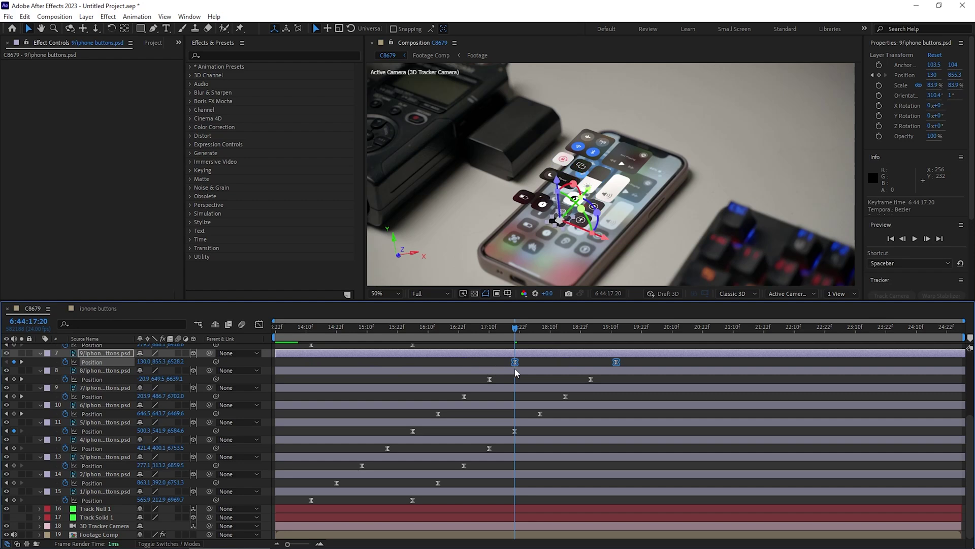
pyautogui.press('-')
# Stagger layers 6 through 1 by 10 frames, ending with layer 1 at 20:08, and preview.
pyautogui.hotkey('shift', 'pagedown')
pyautogui.moveTo(312, 442); pyautogui.dragTo(540, 442)
pyautogui.hotkey('shift', 'pagedown')
pyautogui.moveTo(312, 425); pyautogui.dragTo(566, 425)
pyautogui.hotkey('shift', 'pagedown')
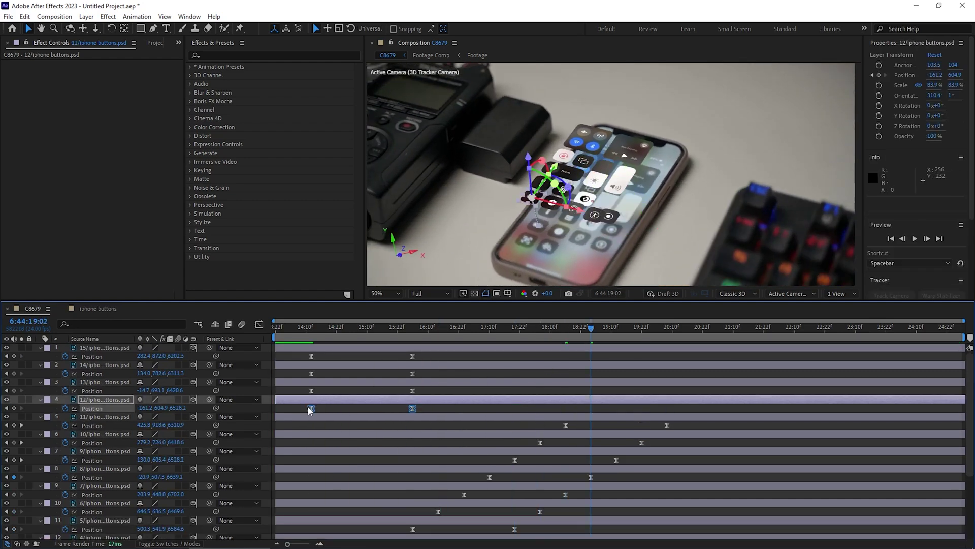
pyautogui.moveTo(311, 408); pyautogui.dragTo(591, 408)
pyautogui.hotkey('shift', 'pagedown')
pyautogui.moveTo(311, 391); pyautogui.dragTo(617, 390)
pyautogui.hotkey('shift', 'pagedown')
pyautogui.moveTo(311, 374); pyautogui.dragTo(642, 374)
pyautogui.hotkey('shift', 'pagedown')
pyautogui.moveTo(311, 357); pyautogui.dragTo(667, 356)
pyautogui.press('space')
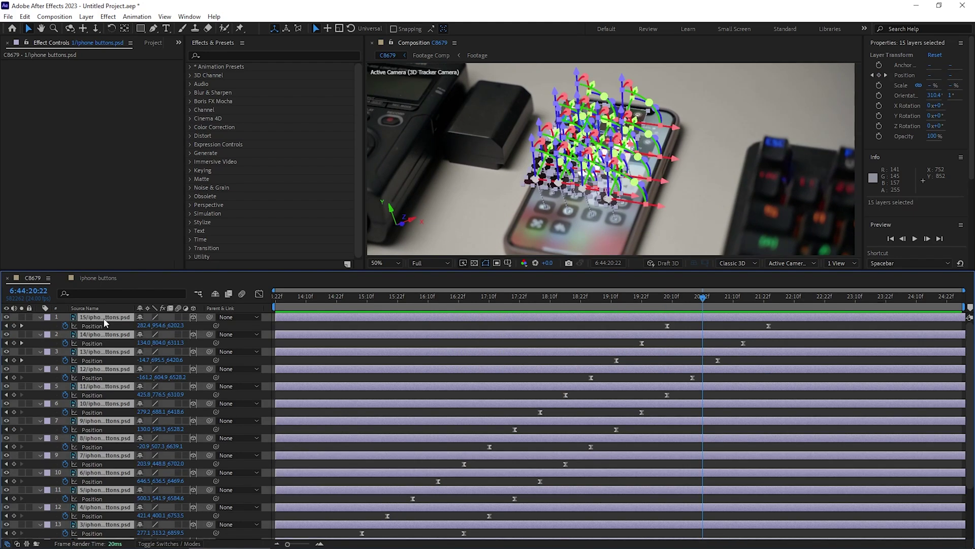
# Make Track Solid 1 visible and turn it into an adjustment layer.
pyautogui.press('u')
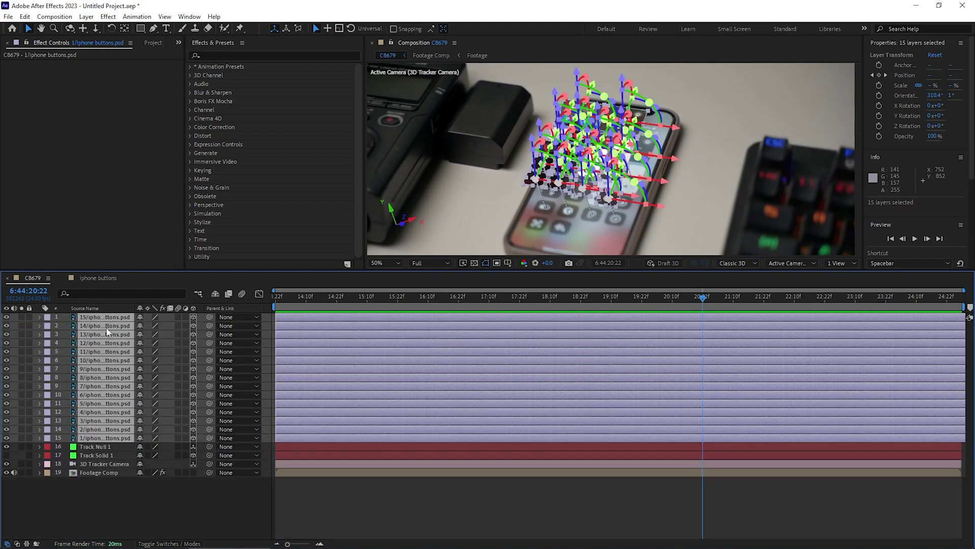
pyautogui.click(89, 455)
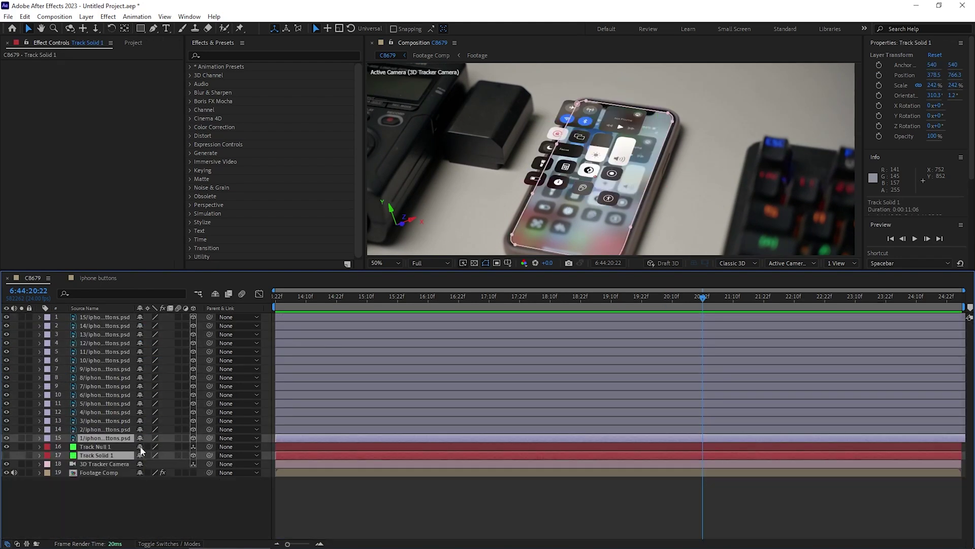
pyautogui.click(108, 486)
pyautogui.click(106, 458)
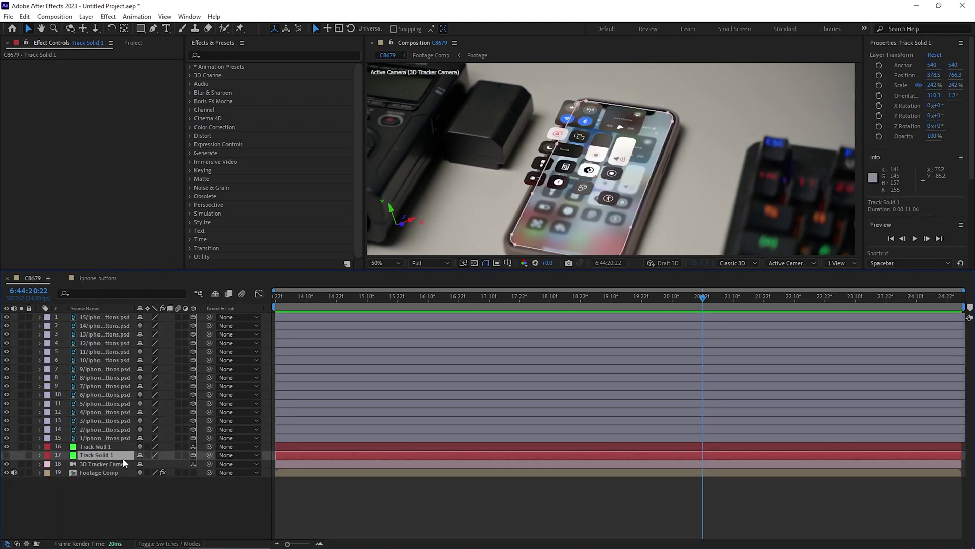
pyautogui.click(7, 456)
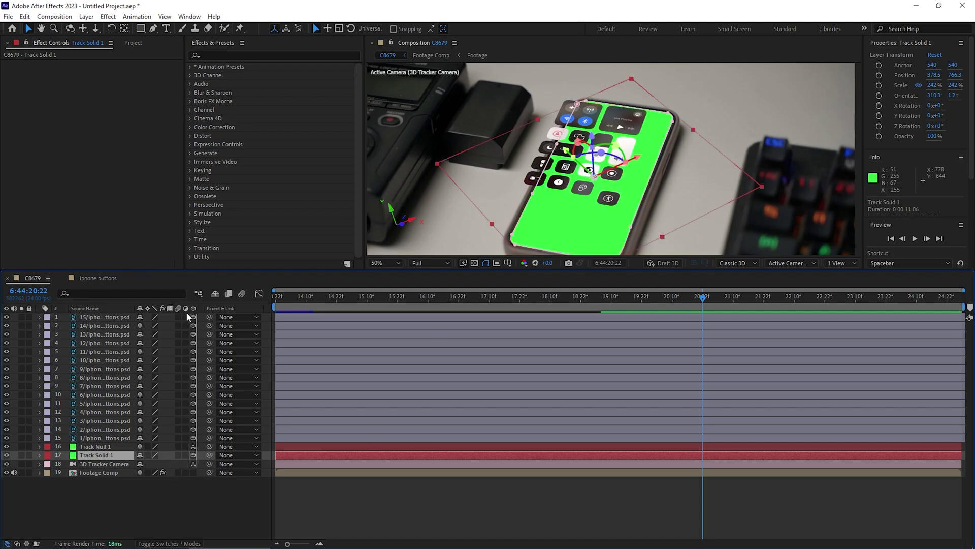
pyautogui.click(184, 456)
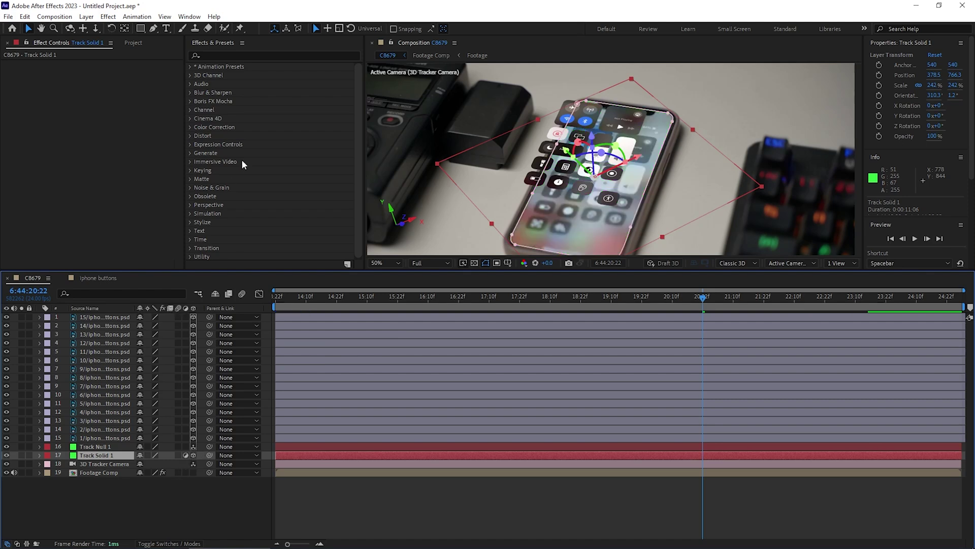
# Apply Gaussian Blur to Track Solid 1 and set its Blurriness to 8.1.
pyautogui.click(231, 56)
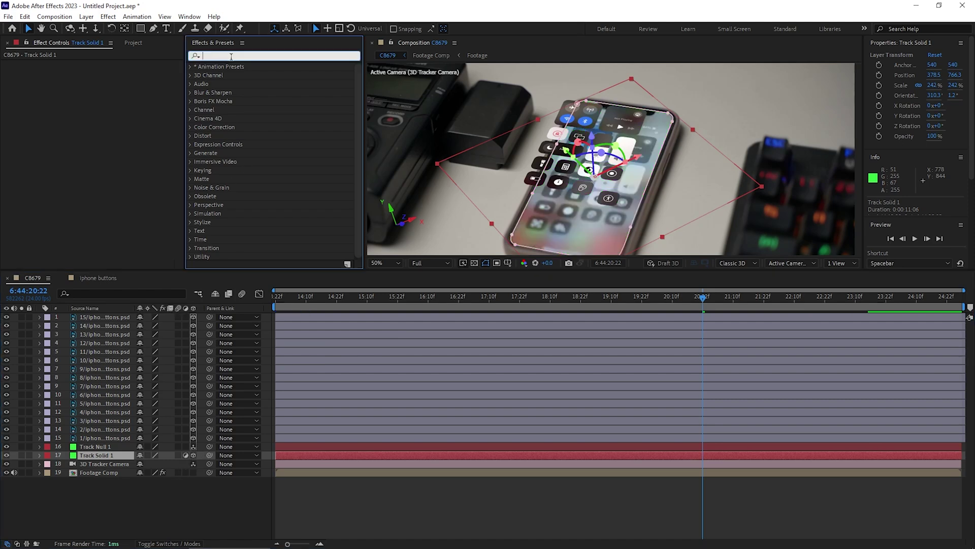
pyautogui.write('blur')
pyautogui.scroll(-4, 297, 204)
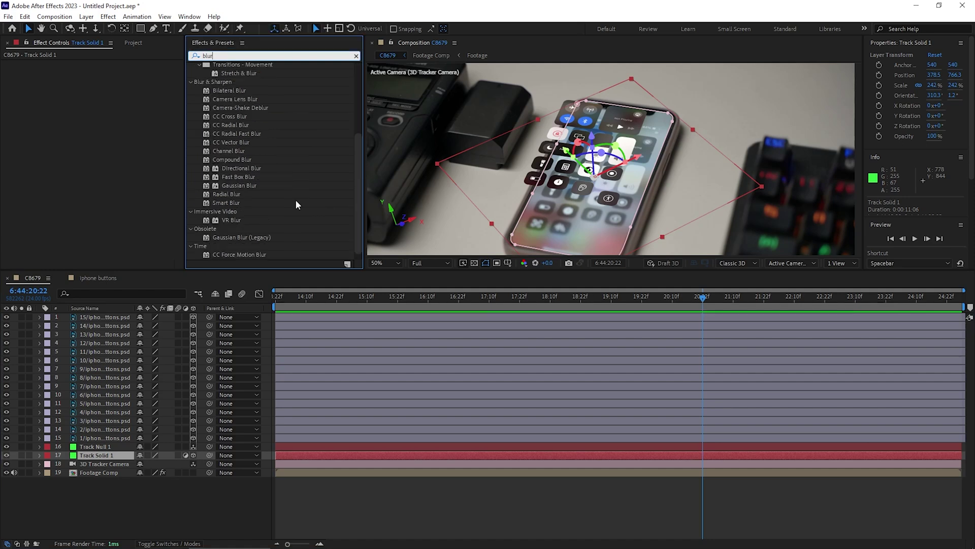
pyautogui.moveTo(216, 186); pyautogui.dragTo(105, 453)
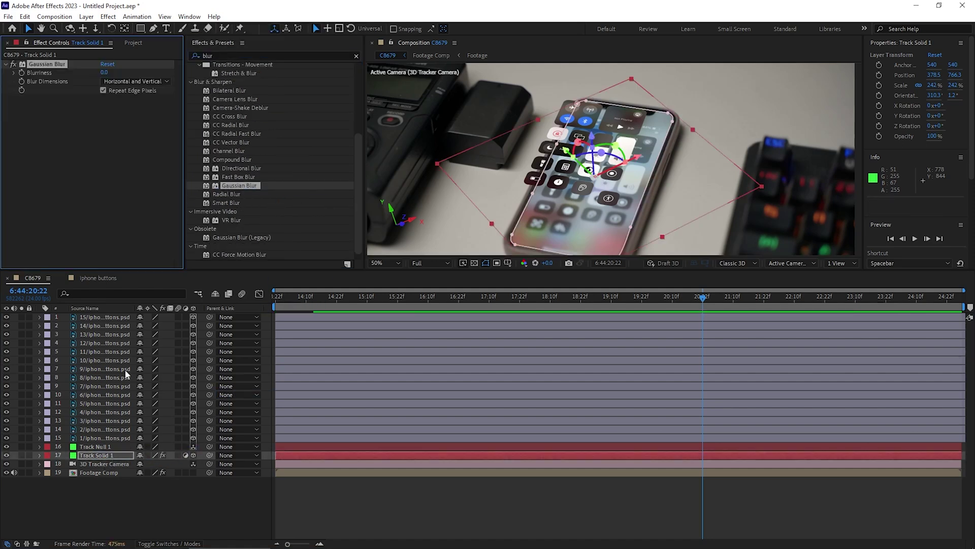
pyautogui.moveTo(104, 72); pyautogui.dragTo(319, 87)
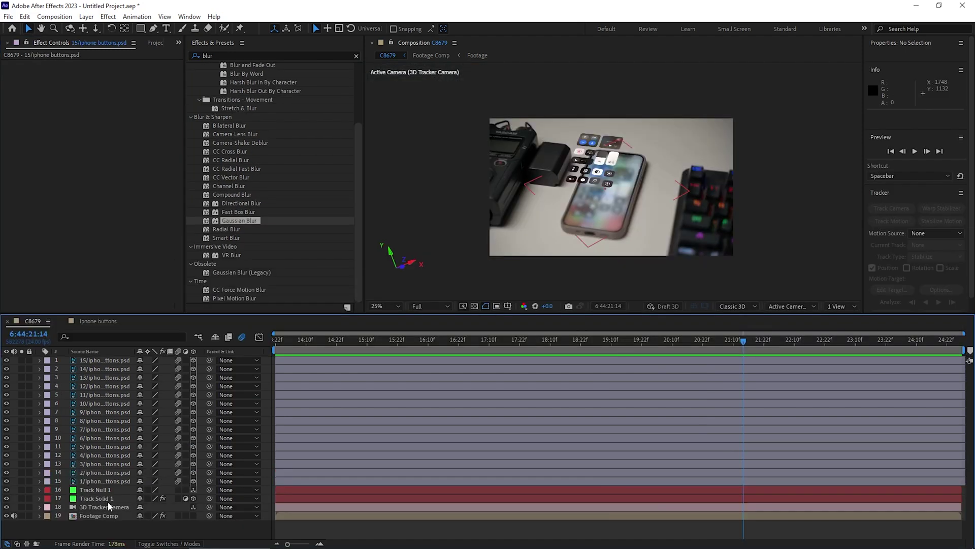
pyautogui.click(111, 507)
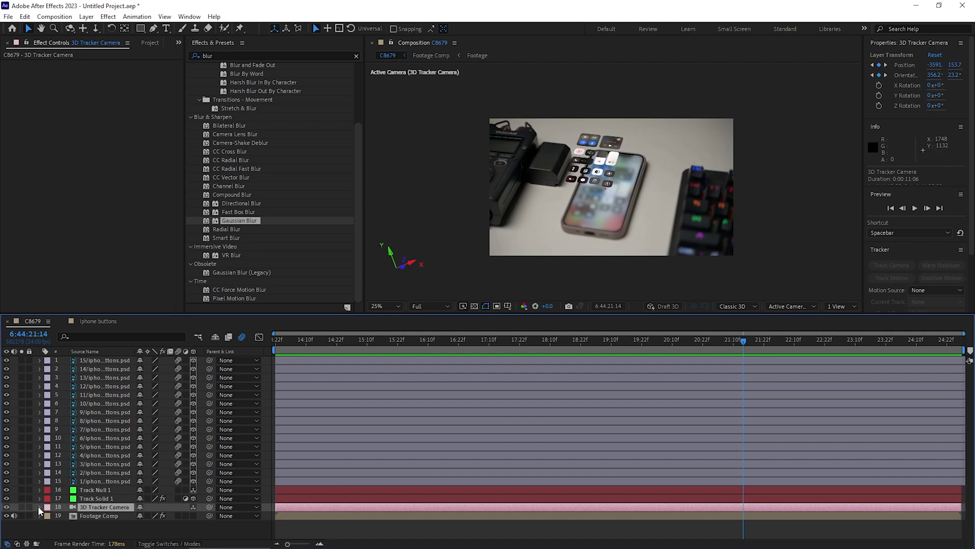
# Move the 3D Tracker Camera to the top of the layer stack and turn Depth of Field on.
pyautogui.moveTo(94, 508); pyautogui.dragTo(112, 362)
pyautogui.click(40, 360)
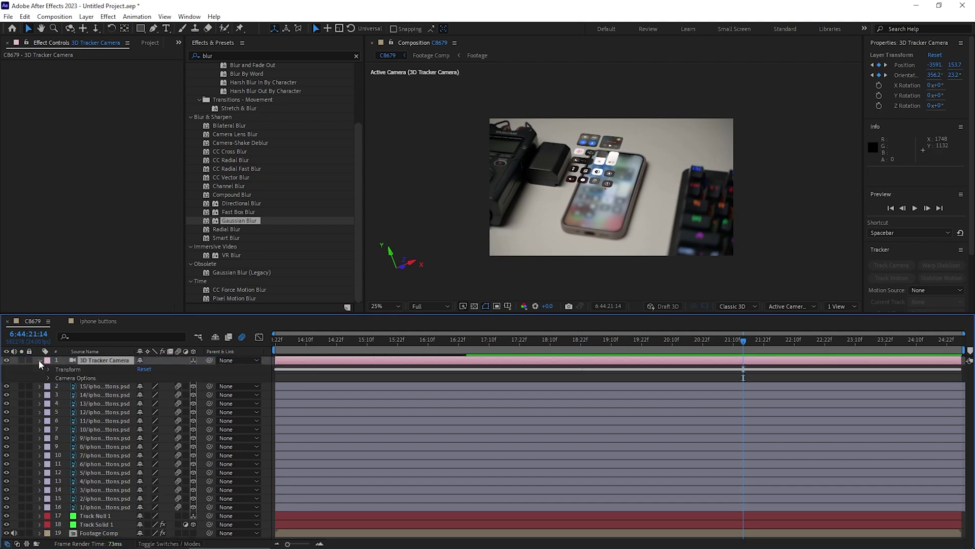
pyautogui.click(48, 378)
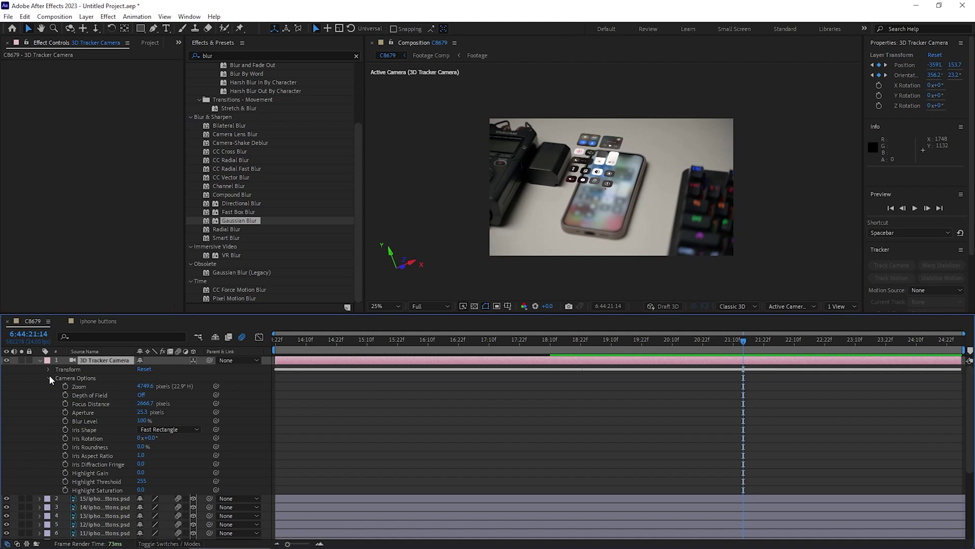
pyautogui.click(141, 395)
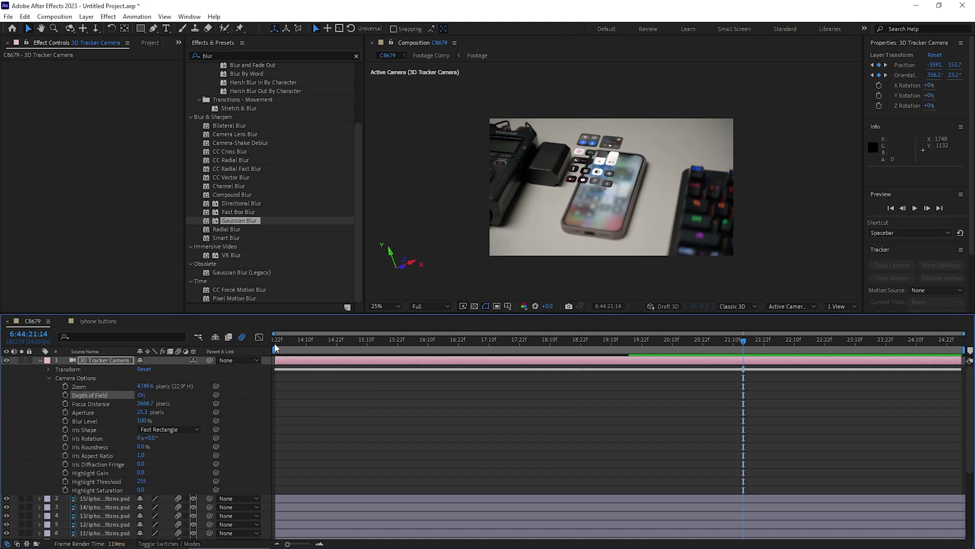
pyautogui.press('.')
pyautogui.press('.')
pyautogui.press('.')
pyautogui.press('.')
# Widen the camera Aperture to about 100 and set Focus Distance to about 5770 to sharpen the tiles.
pyautogui.moveTo(141, 412); pyautogui.dragTo(162, 405)
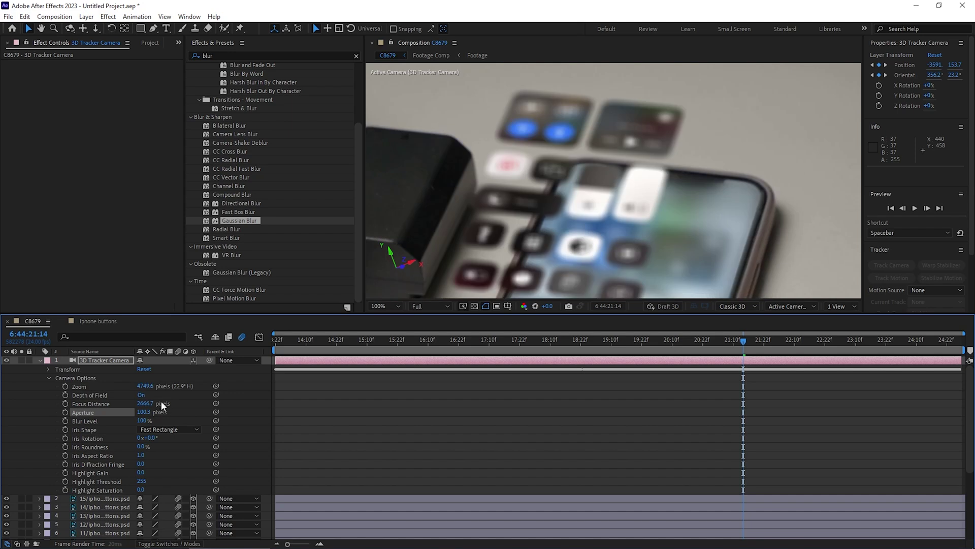
pyautogui.moveTo(146, 403); pyautogui.dragTo(181, 406)
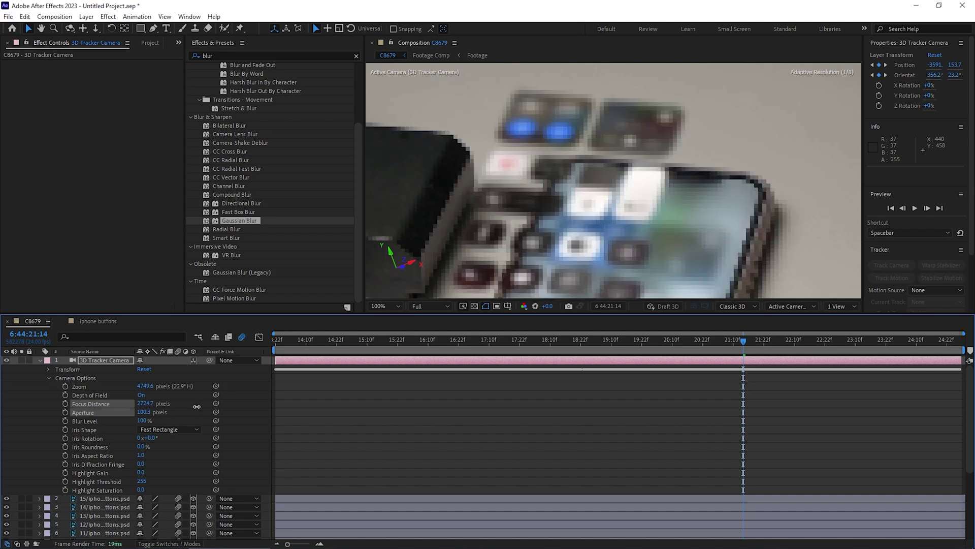
pyautogui.moveTo(394, 413); pyautogui.dragTo(584, 417)
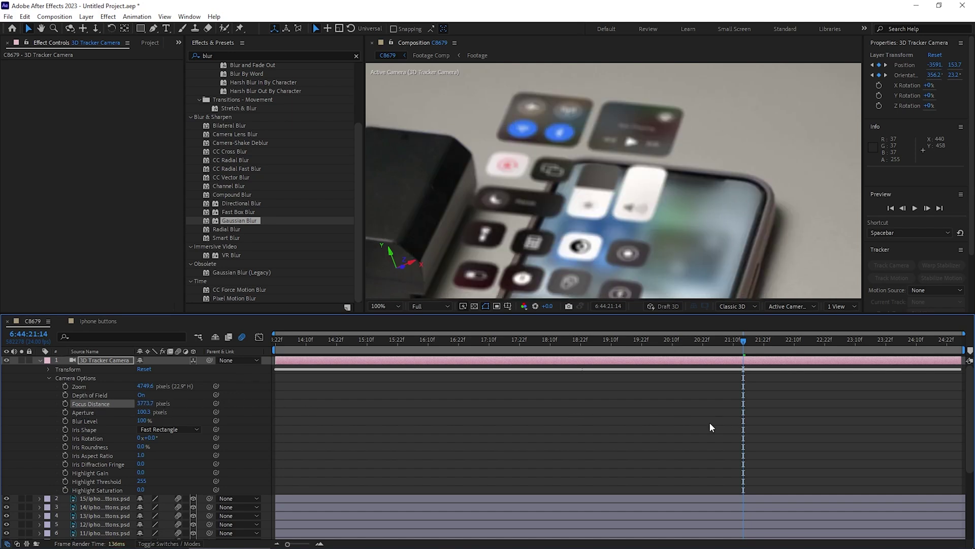
pyautogui.moveTo(145, 403); pyautogui.dragTo(719, 410)
pyautogui.moveTo(148, 404); pyautogui.dragTo(548, 408)
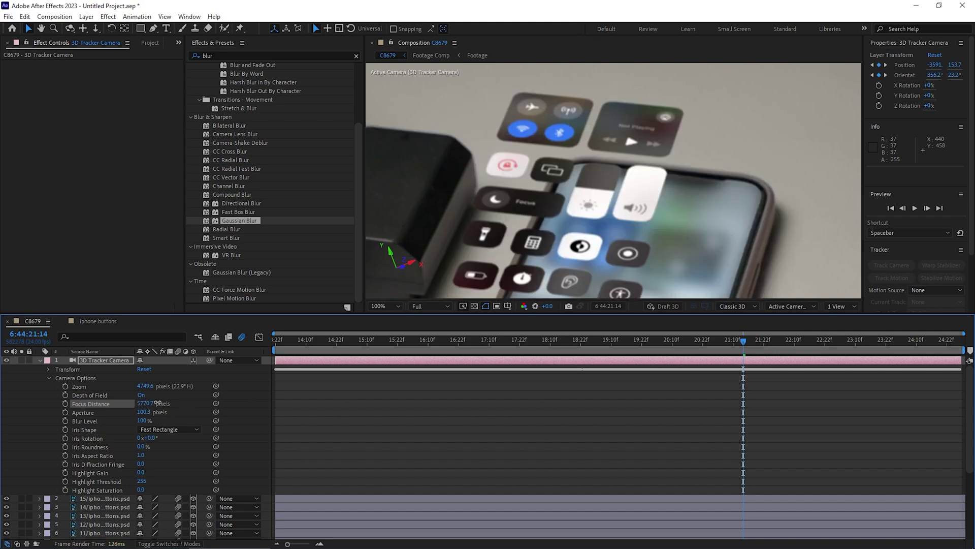
pyautogui.moveTo(146, 402); pyautogui.dragTo(906, 408)
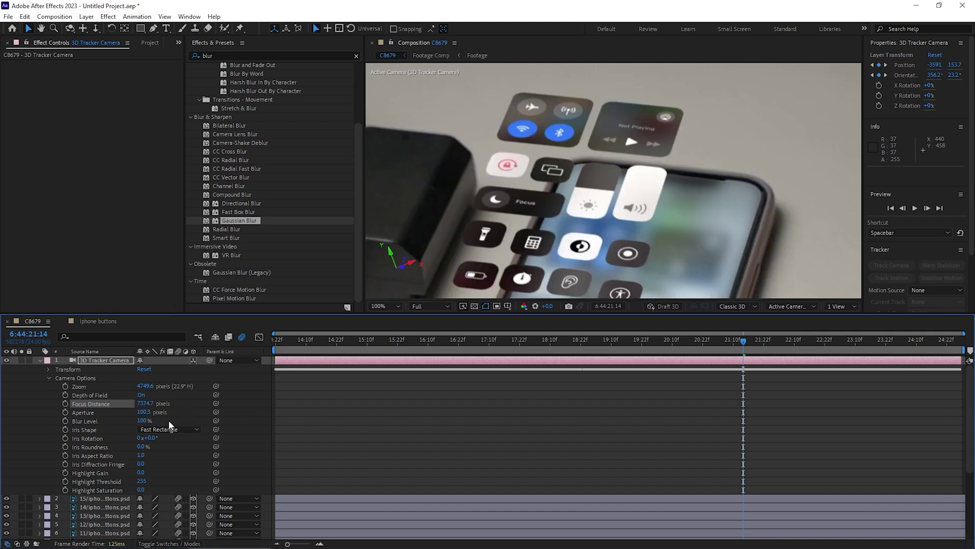